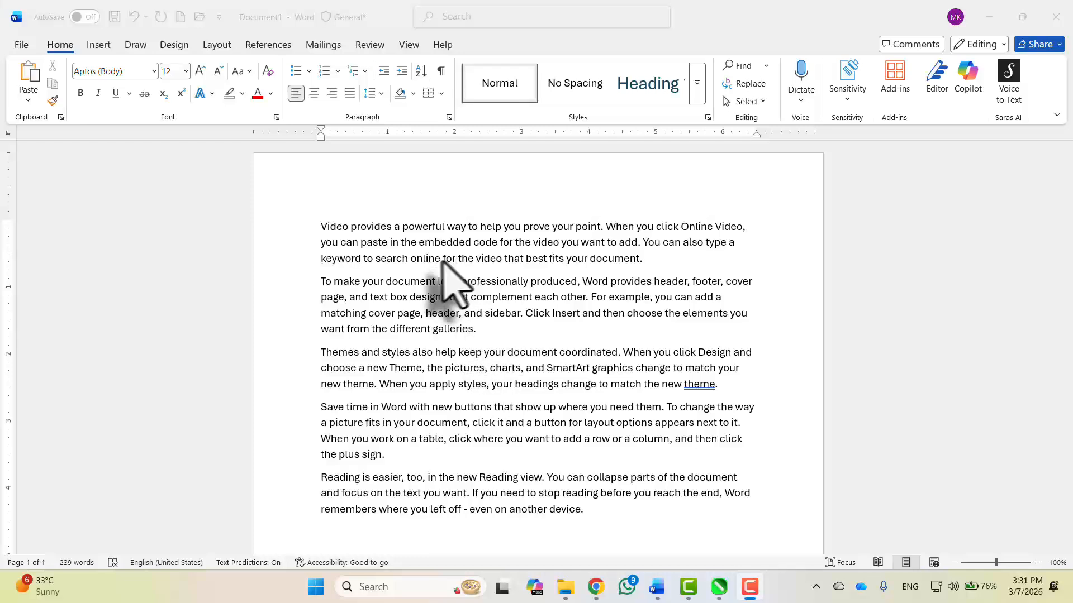
click(309, 70)
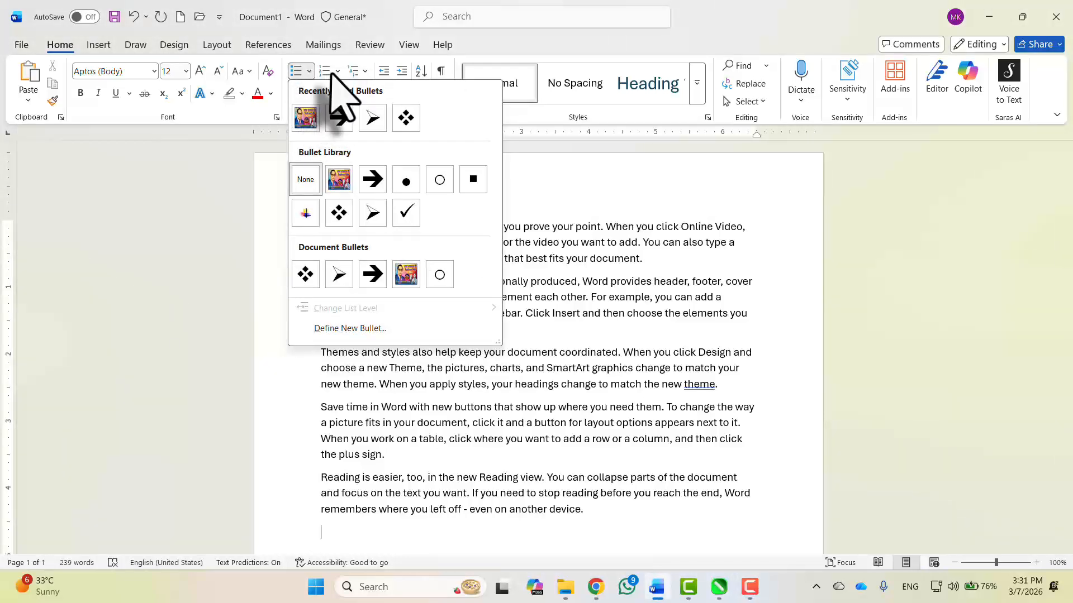
click(524, 234)
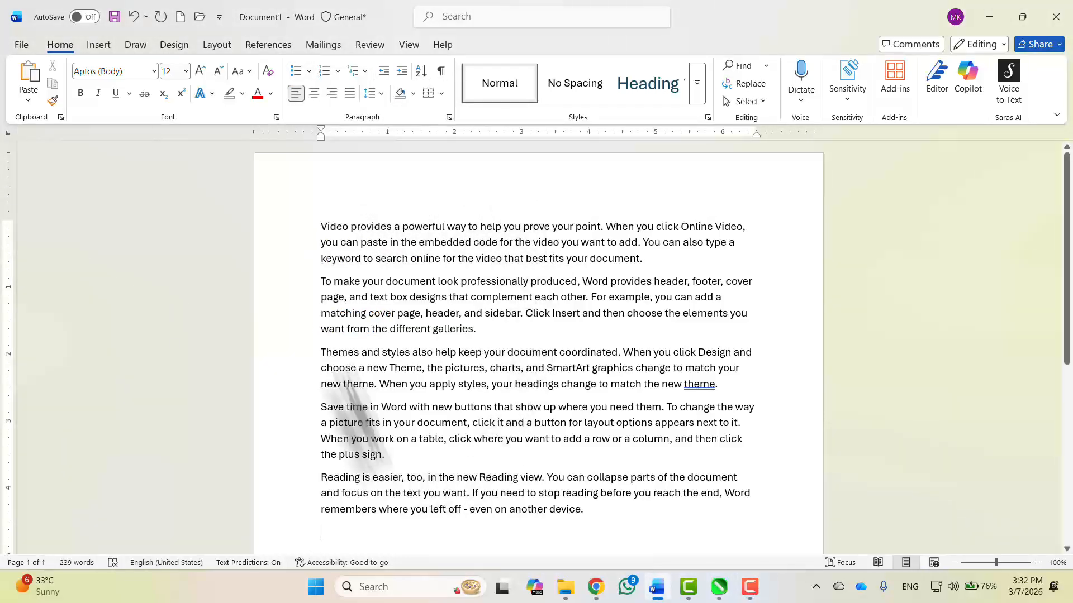
click(371, 93)
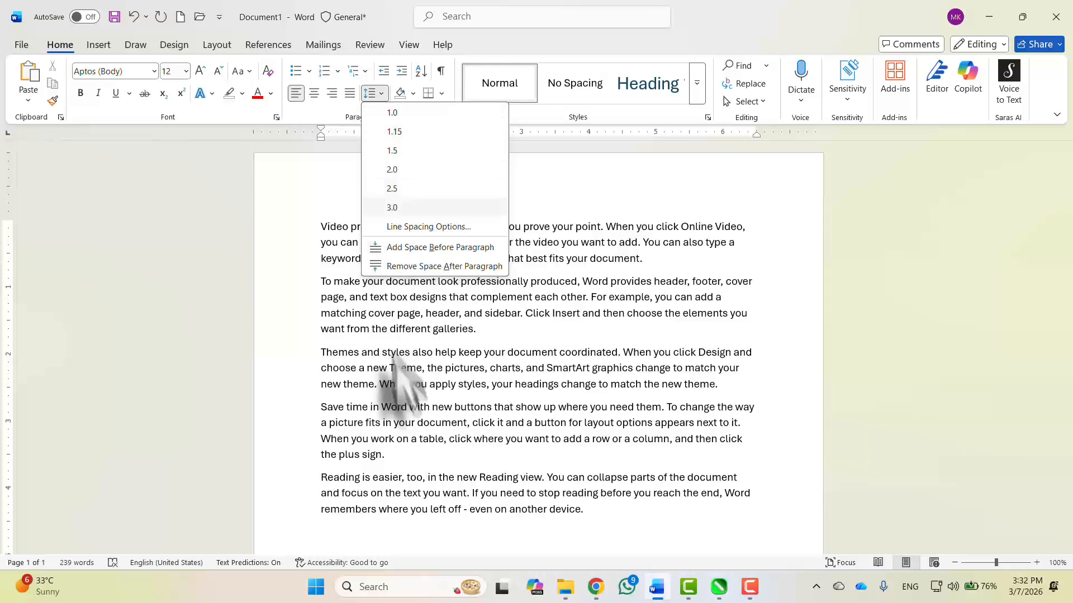
click(408, 412)
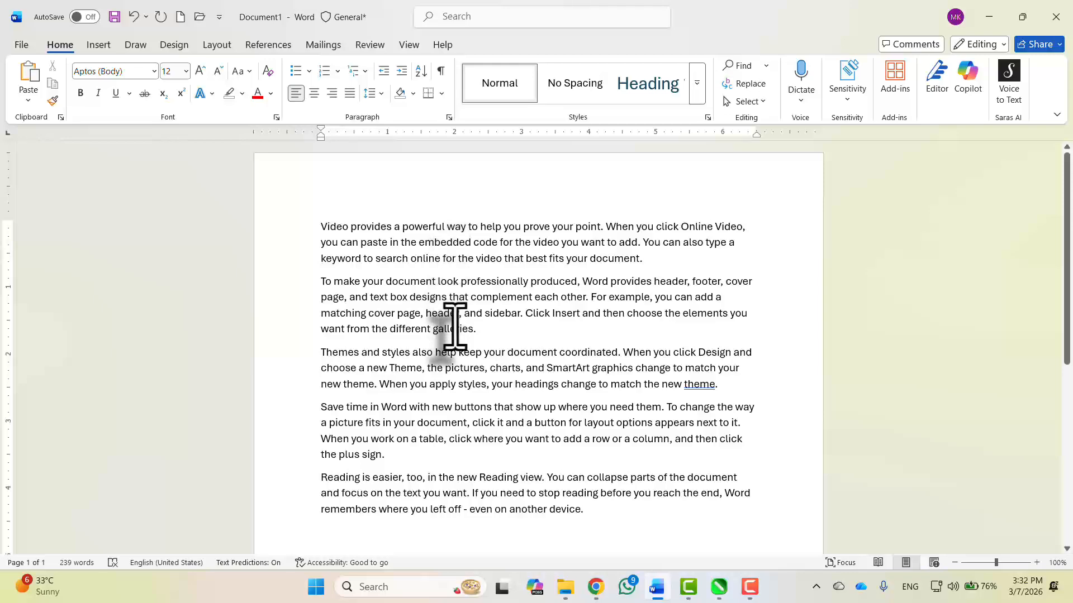
Try centered, right and left alignment on the first paragraph.
drag(661, 263, 325, 230)
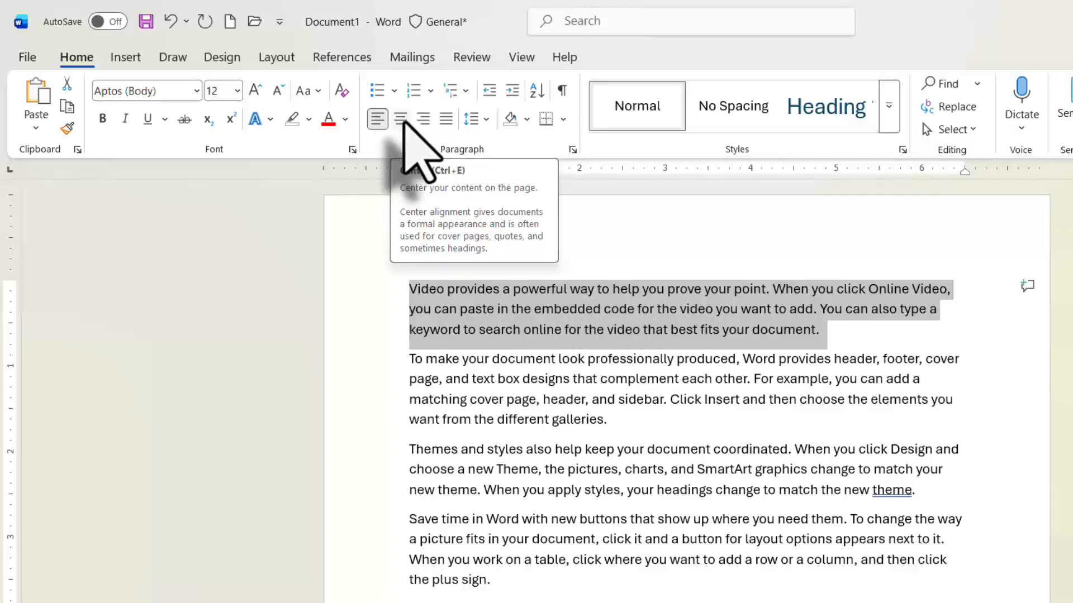
click(402, 119)
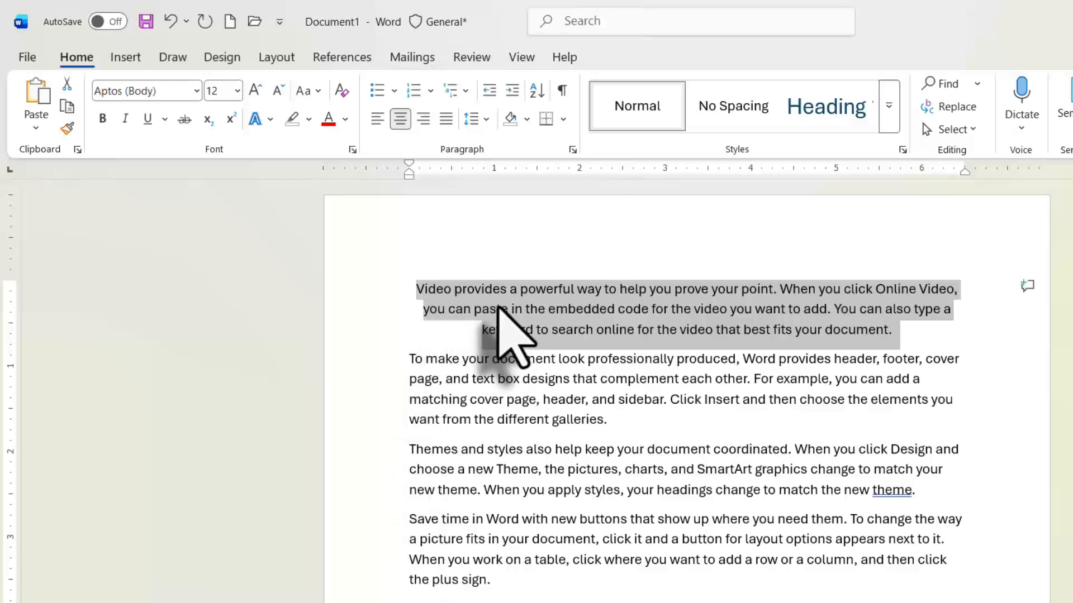
click(423, 119)
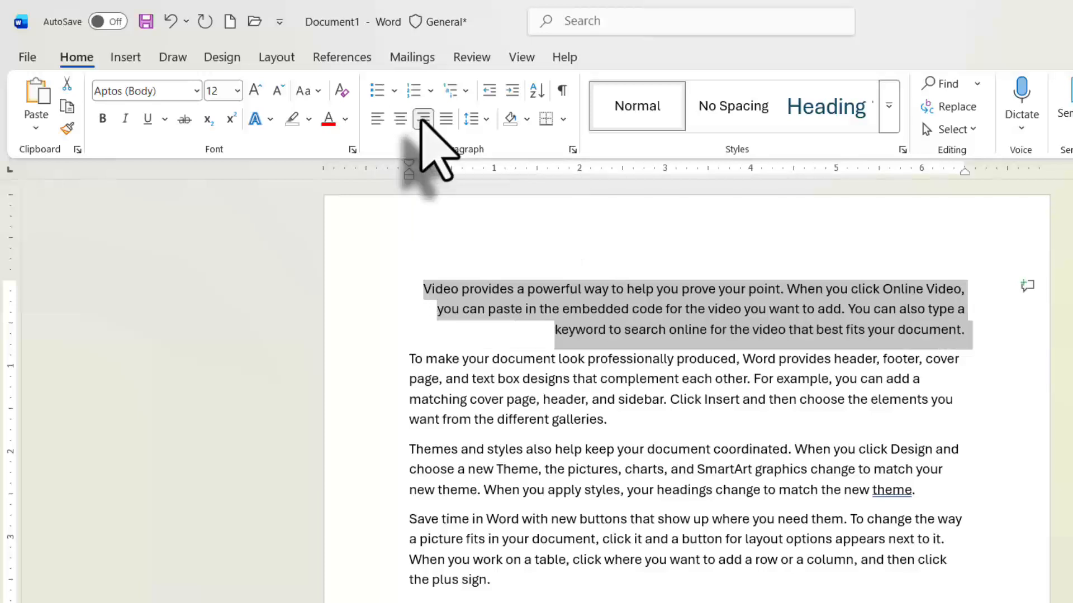
click(371, 125)
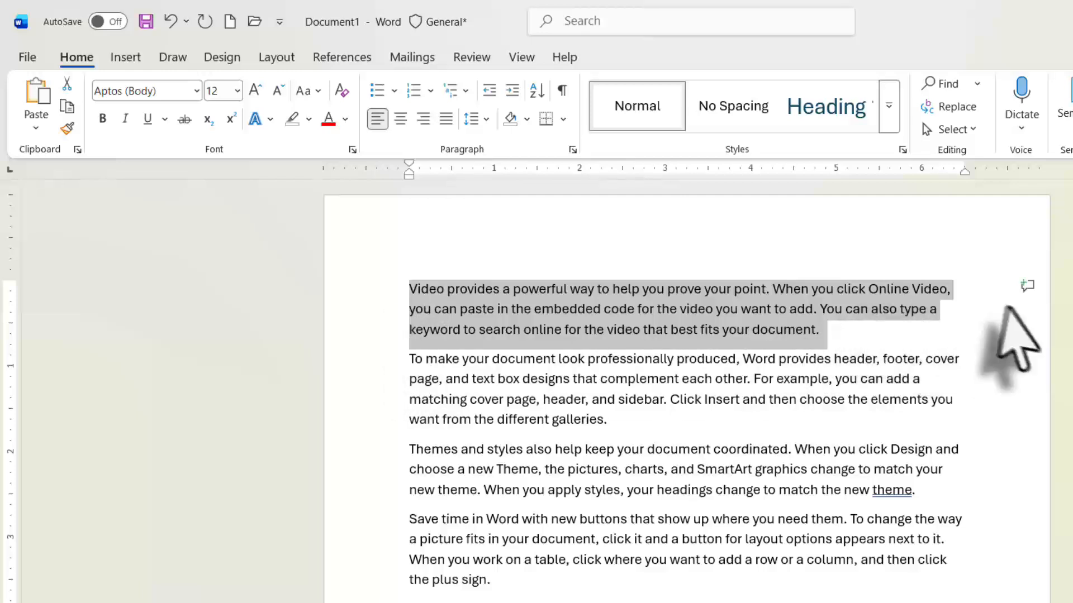
Justify the first paragraph and extend the justified alignment to all paragraphs of the document.
click(446, 119)
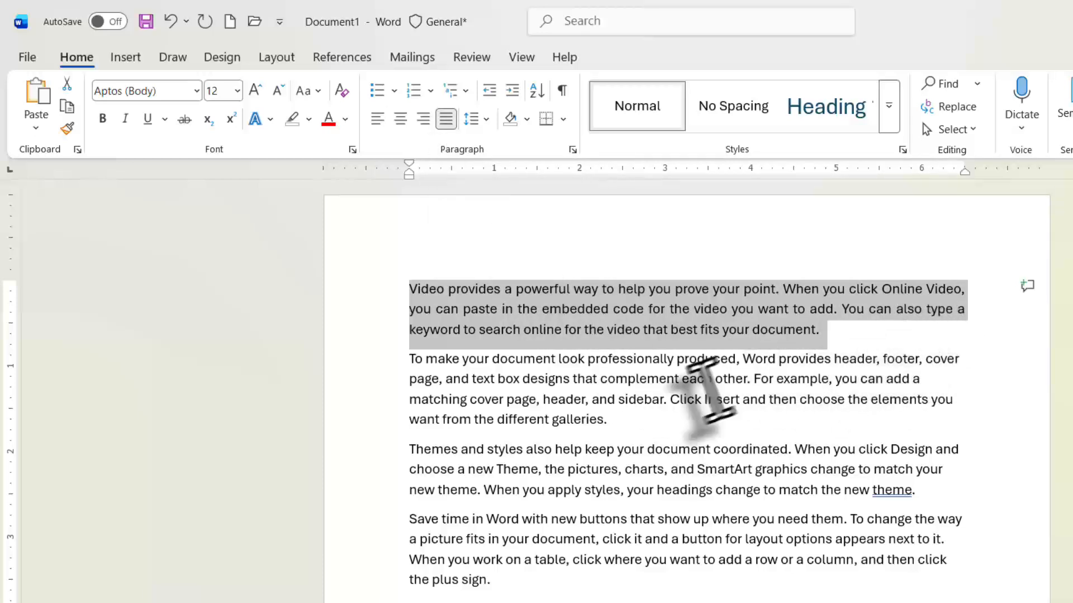
click(438, 318)
drag(407, 288, 615, 602)
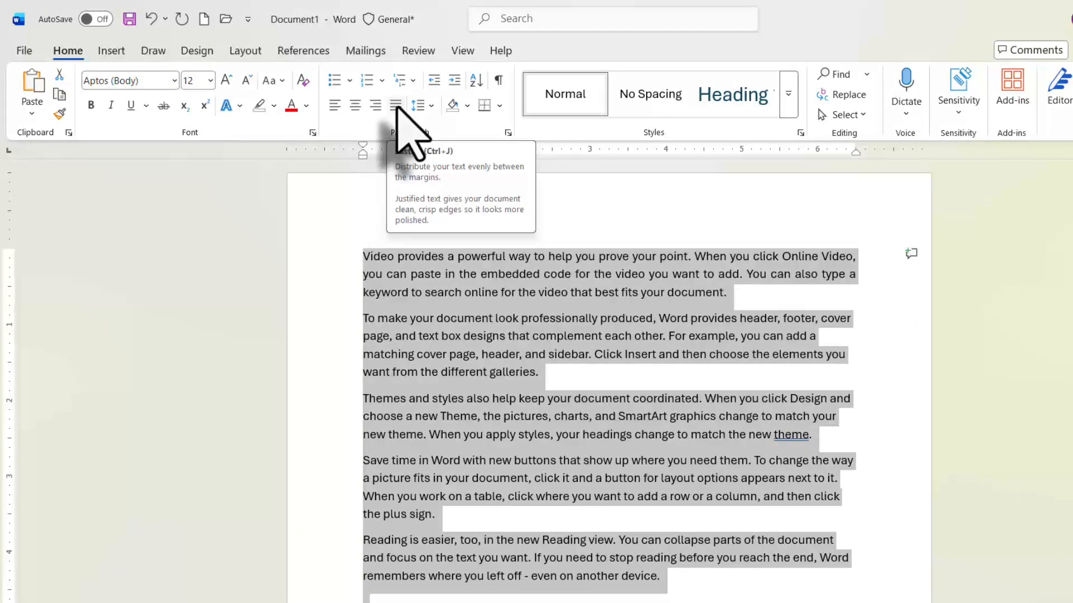
click(395, 105)
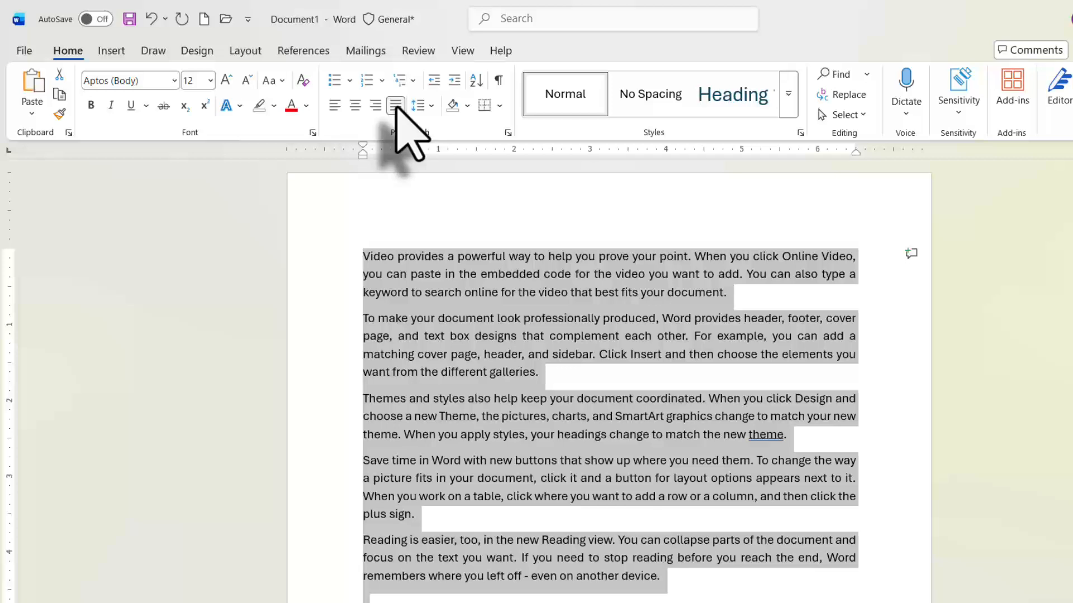
click(501, 292)
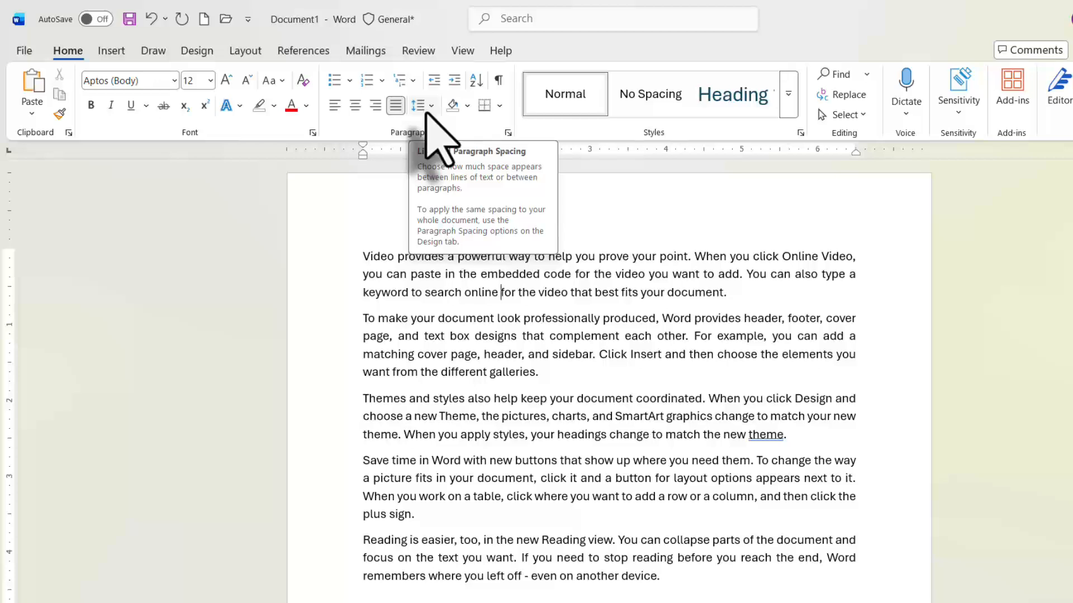
Set the line spacing of all five paragraphs to 1.15.
drag(363, 256, 670, 587)
click(423, 106)
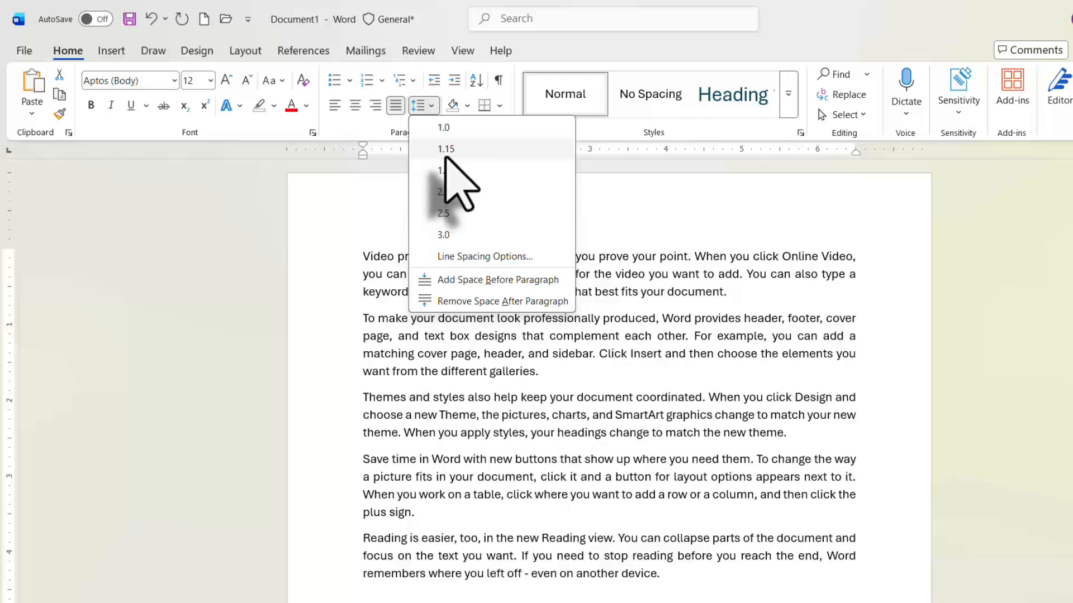
click(446, 155)
key(ctrl+a)
click(425, 106)
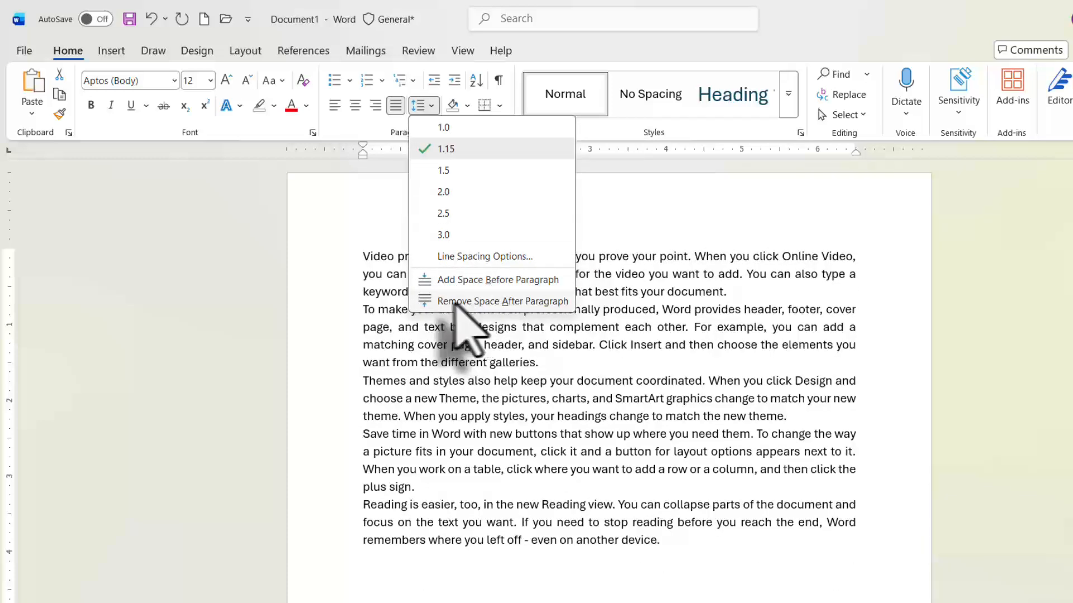
click(470, 350)
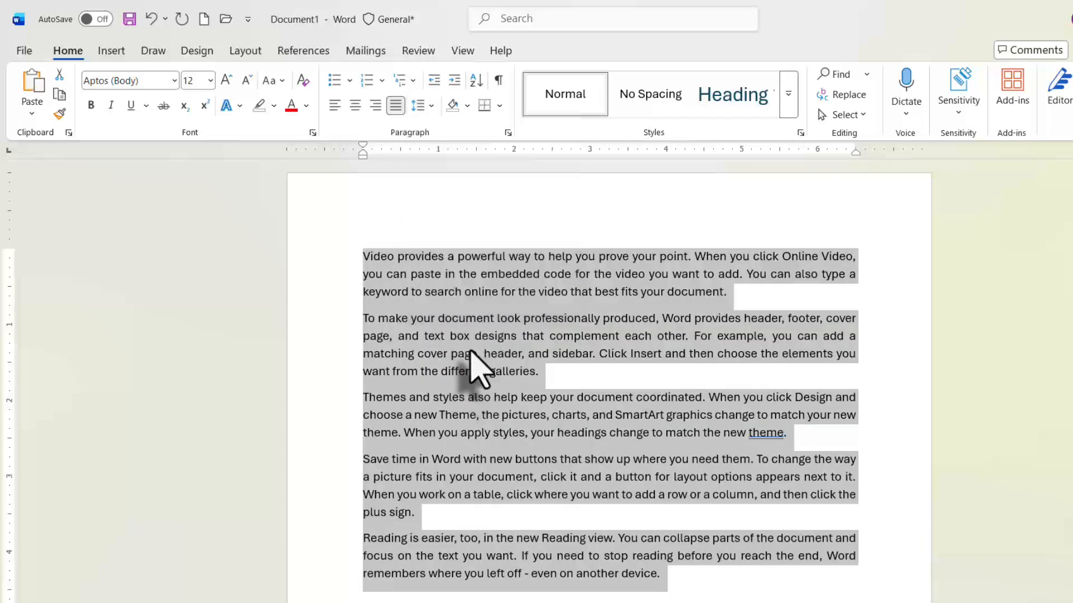
click(470, 352)
Add space before the second paragraph, which starts with "To make your document look".
drag(362, 315, 532, 376)
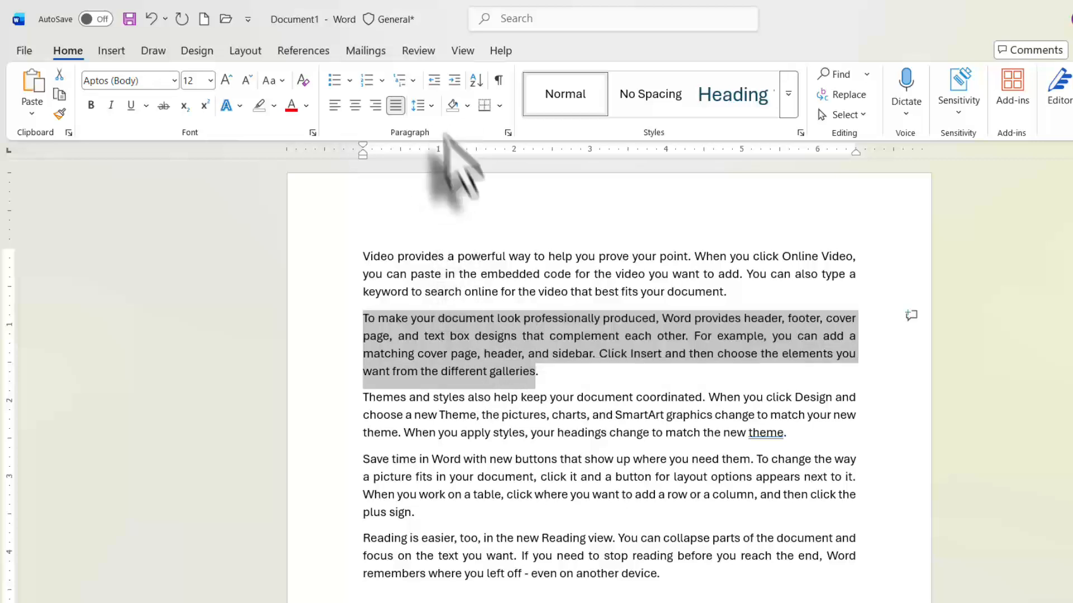
click(425, 105)
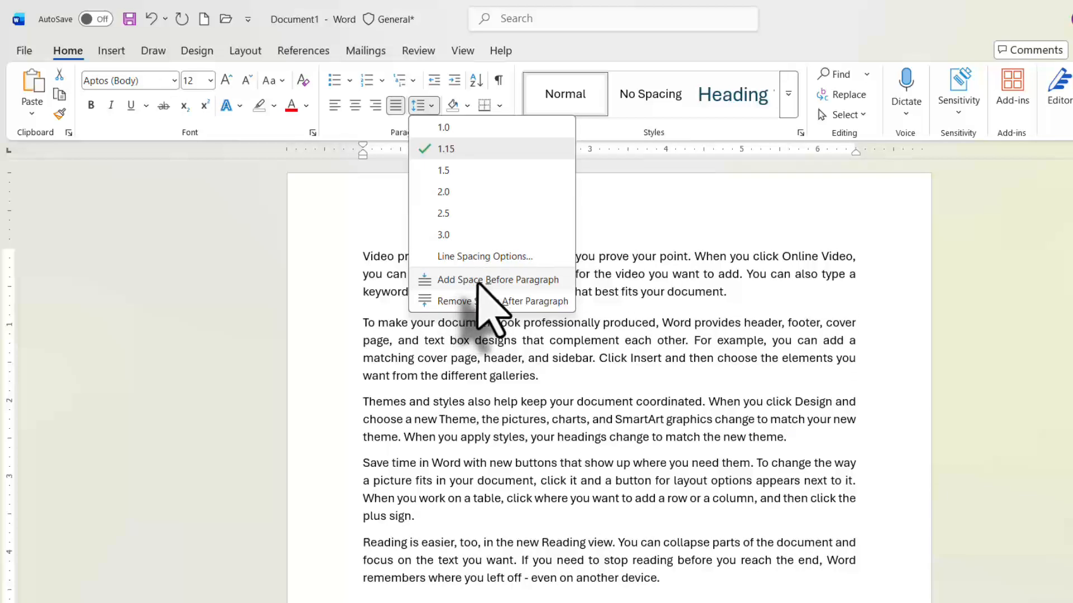
click(482, 280)
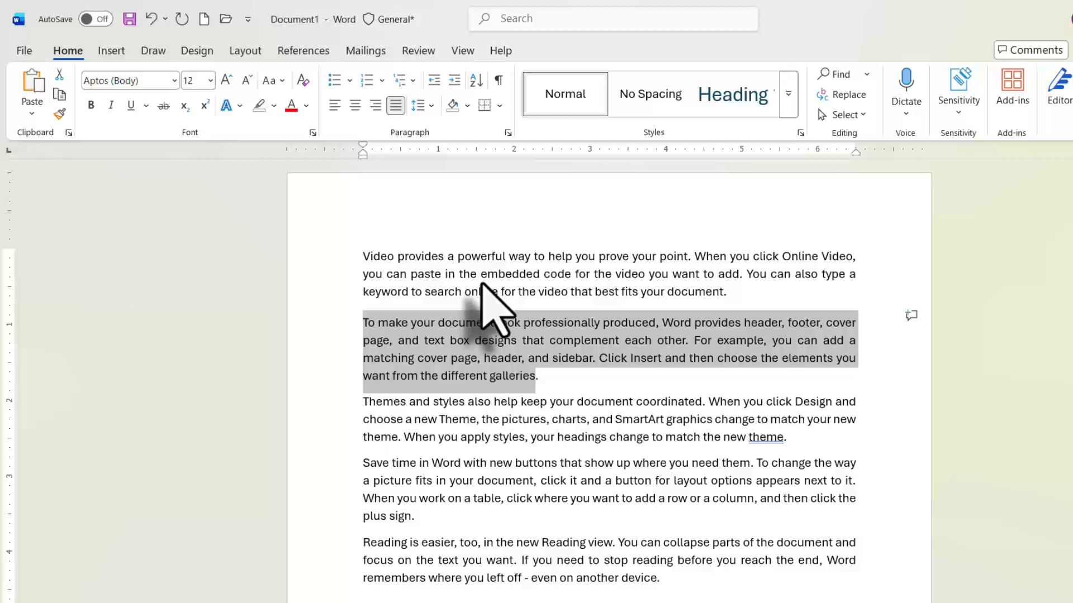
click(426, 293)
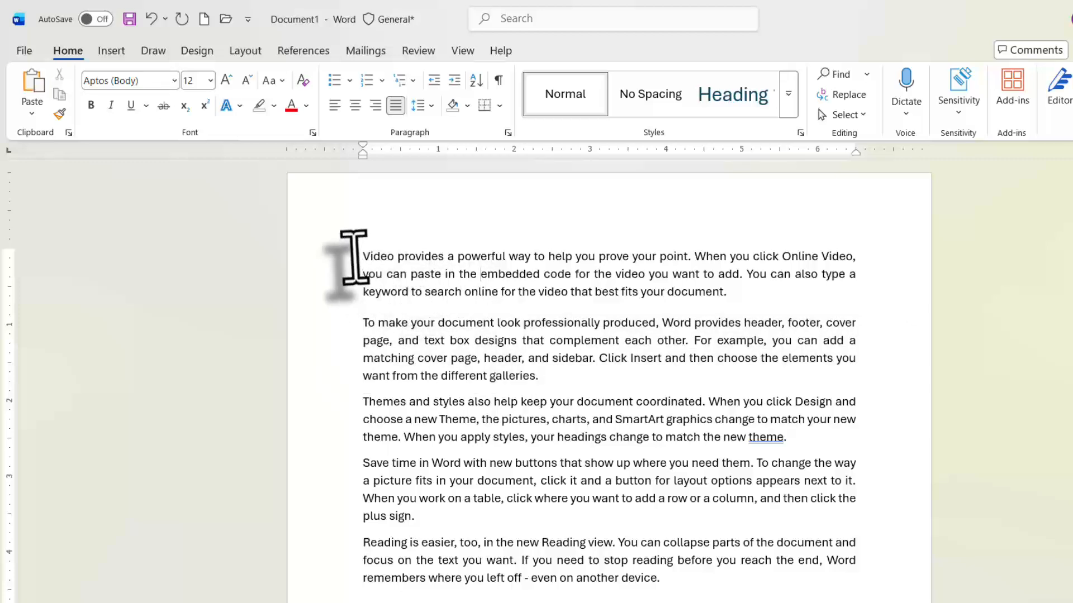
Remove the space after the first two paragraphs.
drag(352, 256, 539, 375)
click(431, 106)
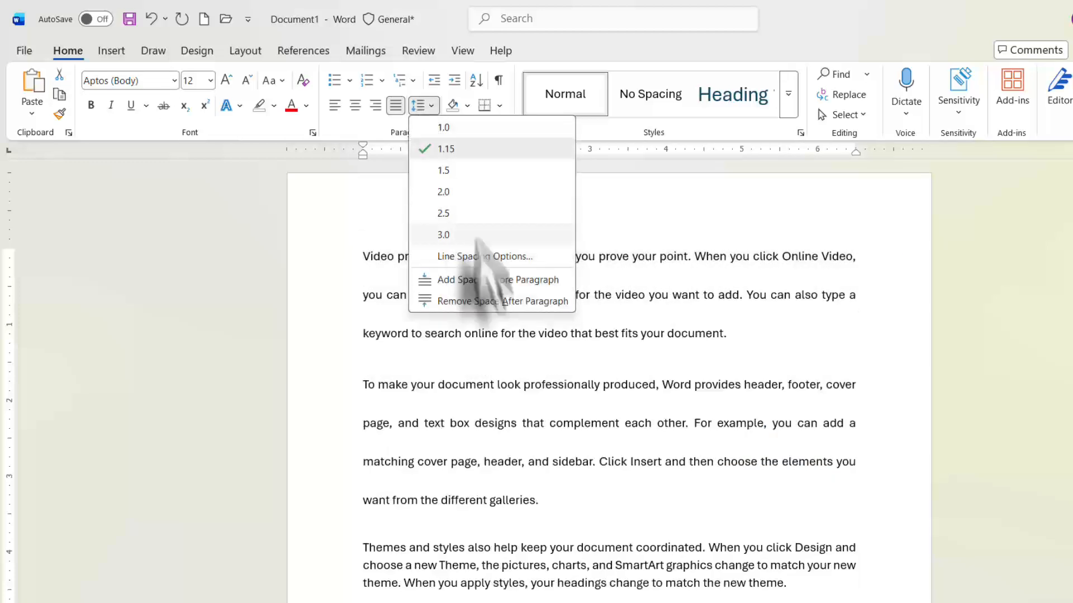
click(480, 295)
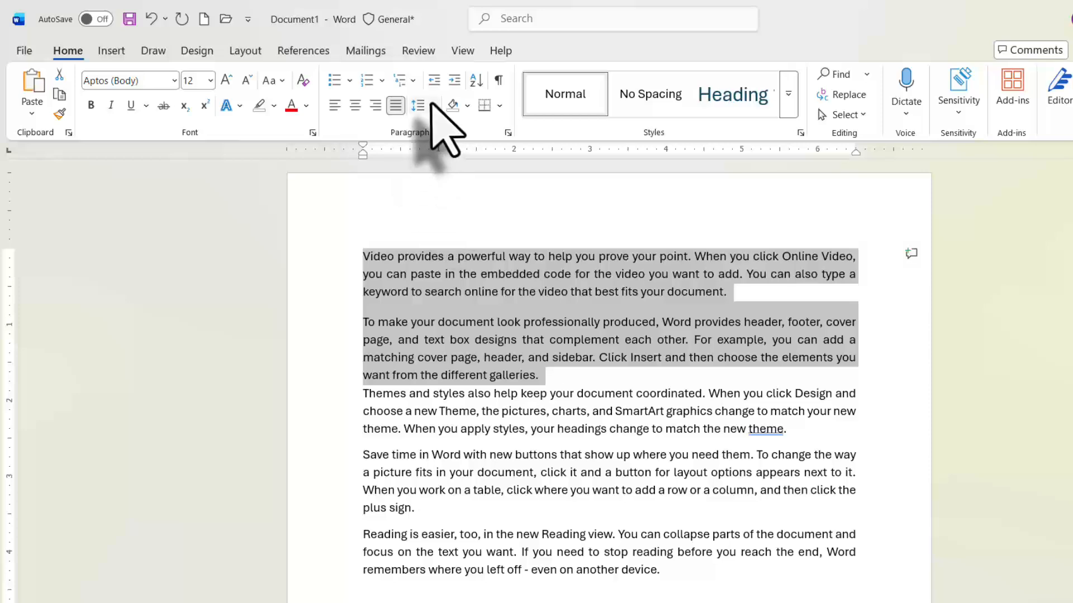
click(423, 322)
Set the line spacing of the entire document to 1.0.
key(ctrl+a)
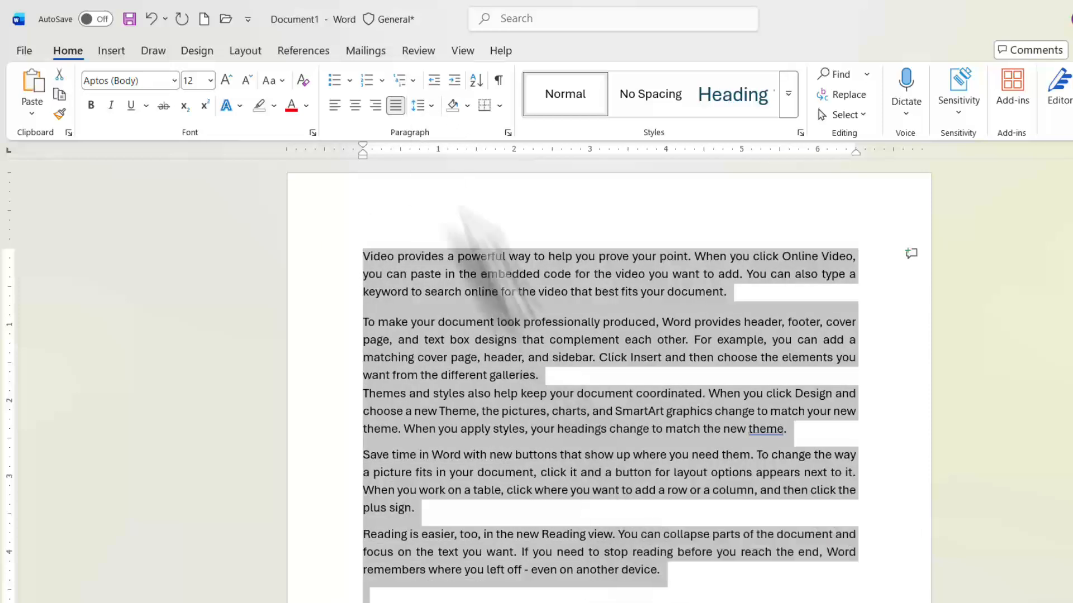
click(424, 106)
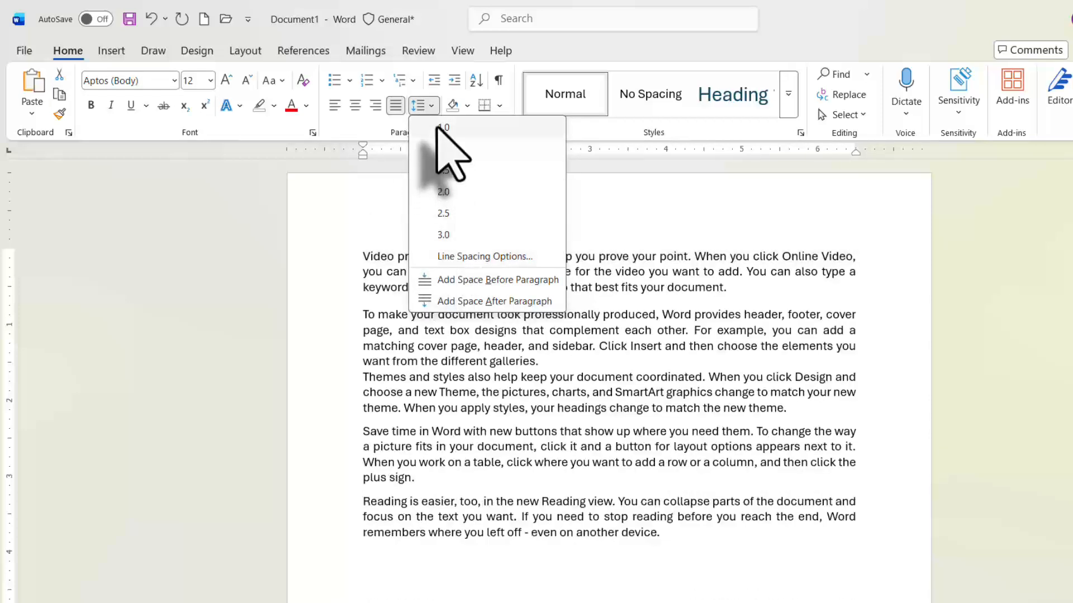
click(447, 149)
click(423, 330)
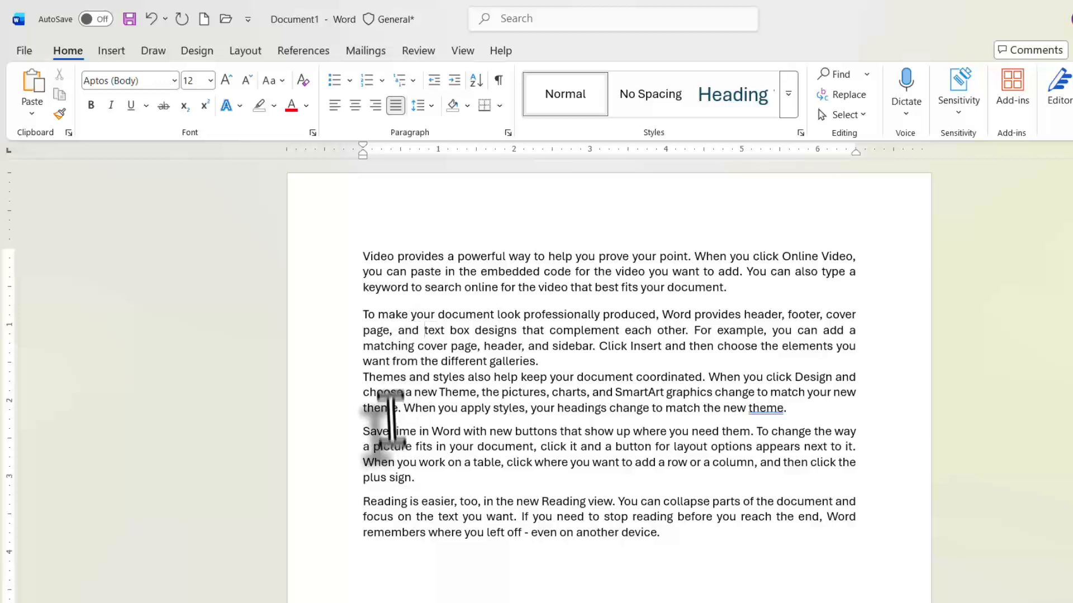
Add space after the second paragraph, which starts with "To make your document look".
drag(359, 311, 545, 362)
click(425, 105)
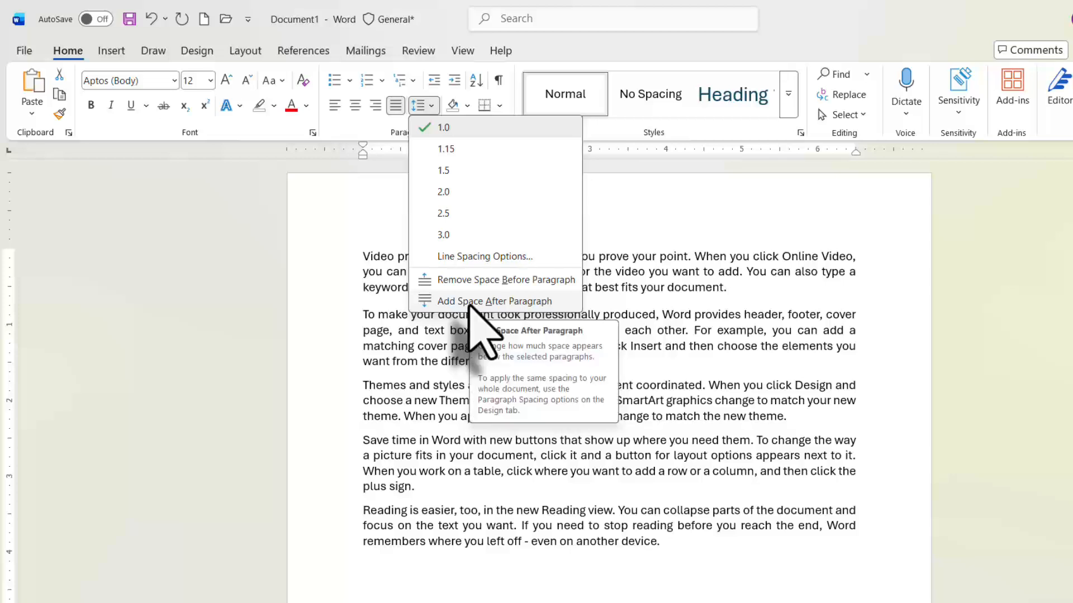
click(468, 301)
click(460, 386)
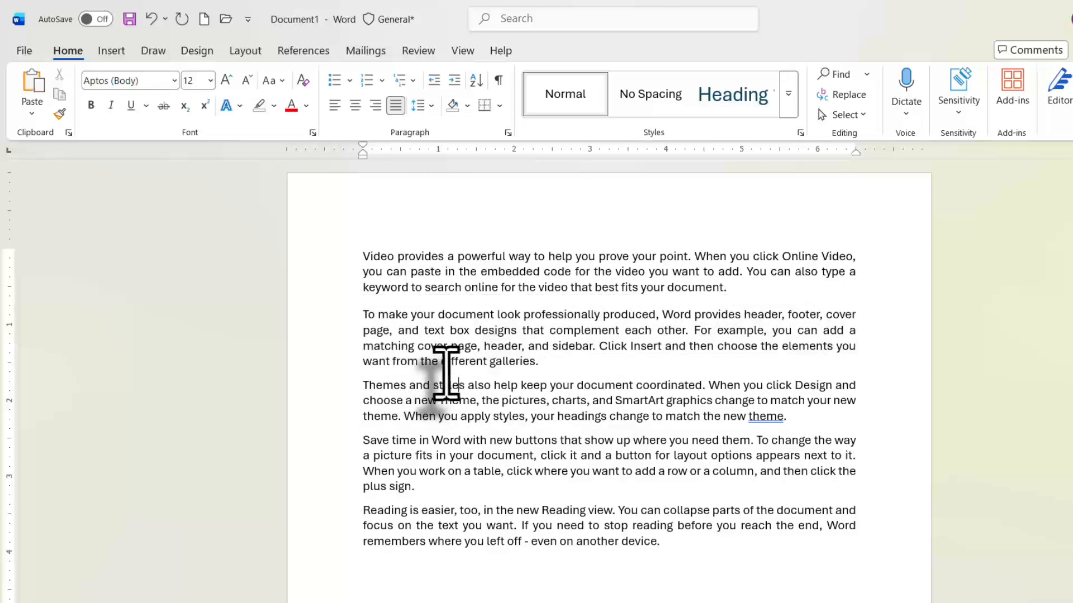
click(577, 400)
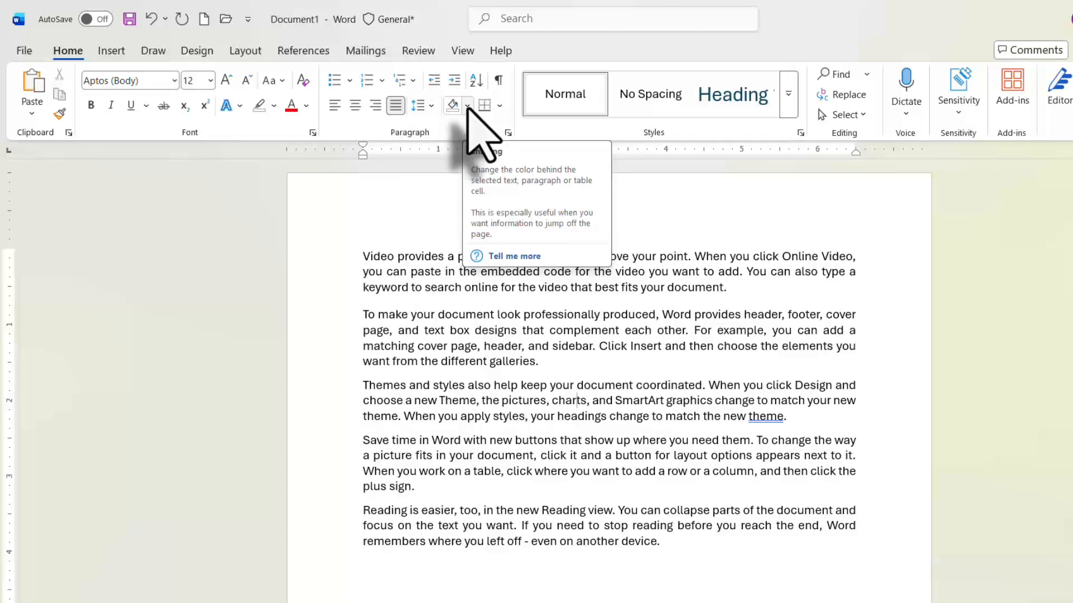
Shade the first paragraph with the standard blue color.
click(476, 314)
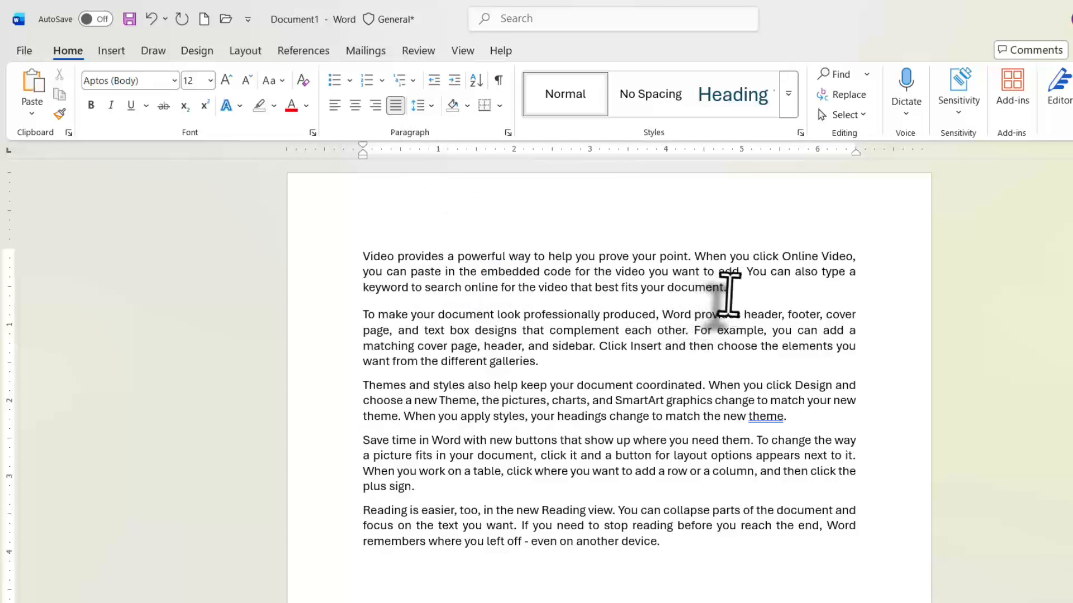
drag(728, 288, 361, 256)
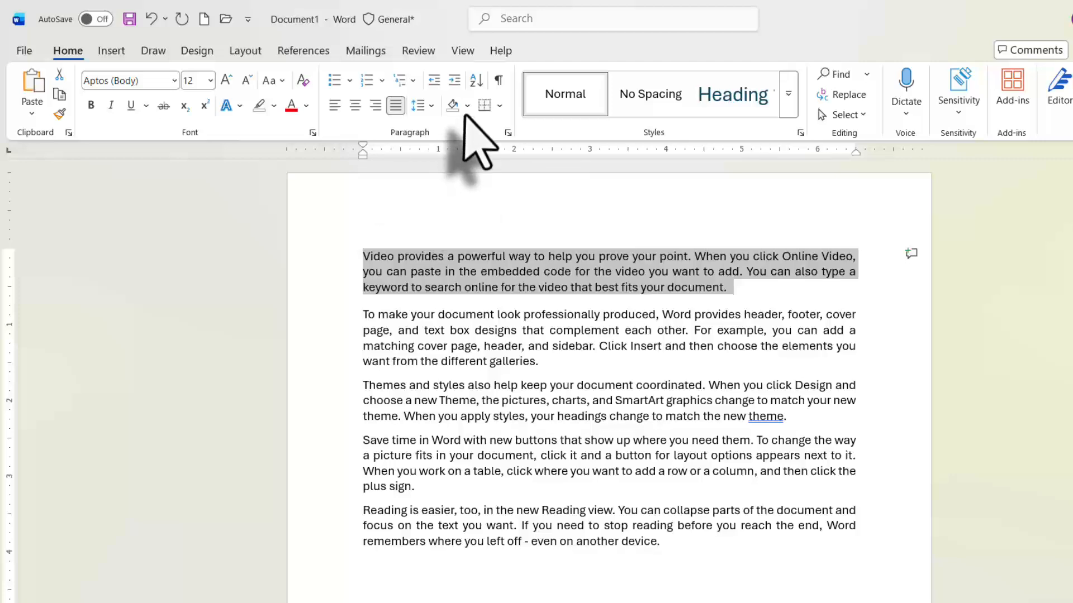
click(467, 106)
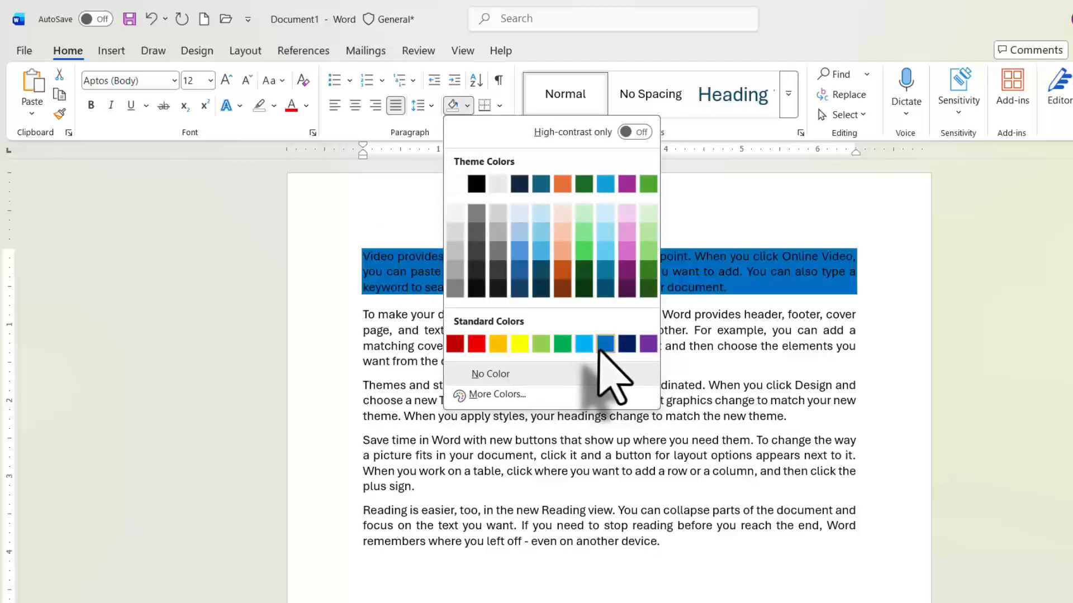
click(605, 346)
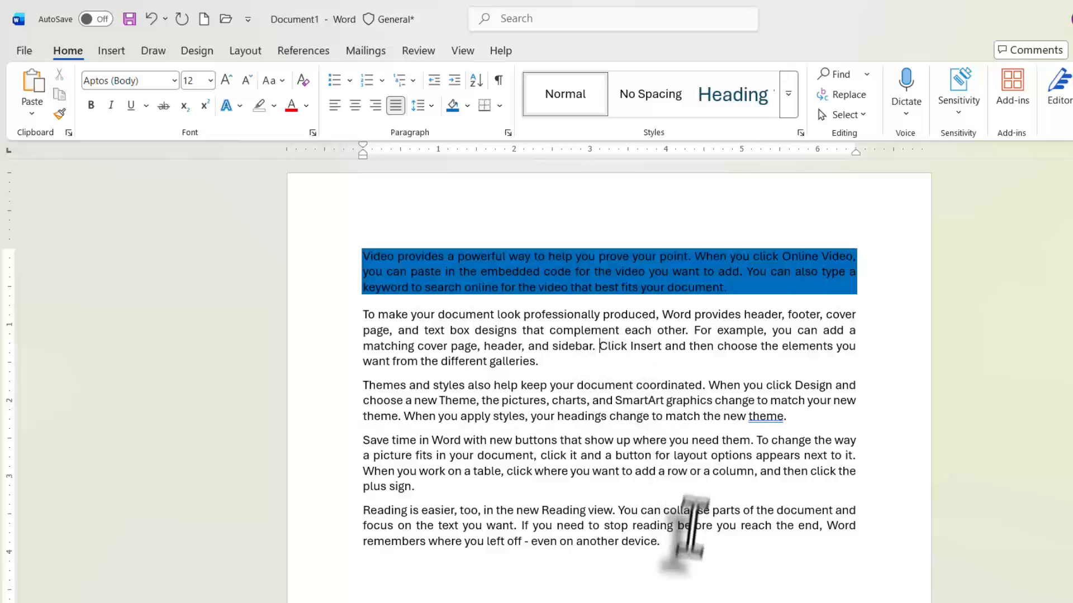
Apply standard yellow shading to all five paragraphs.
drag(667, 558, 593, 471)
drag(519, 402, 307, 211)
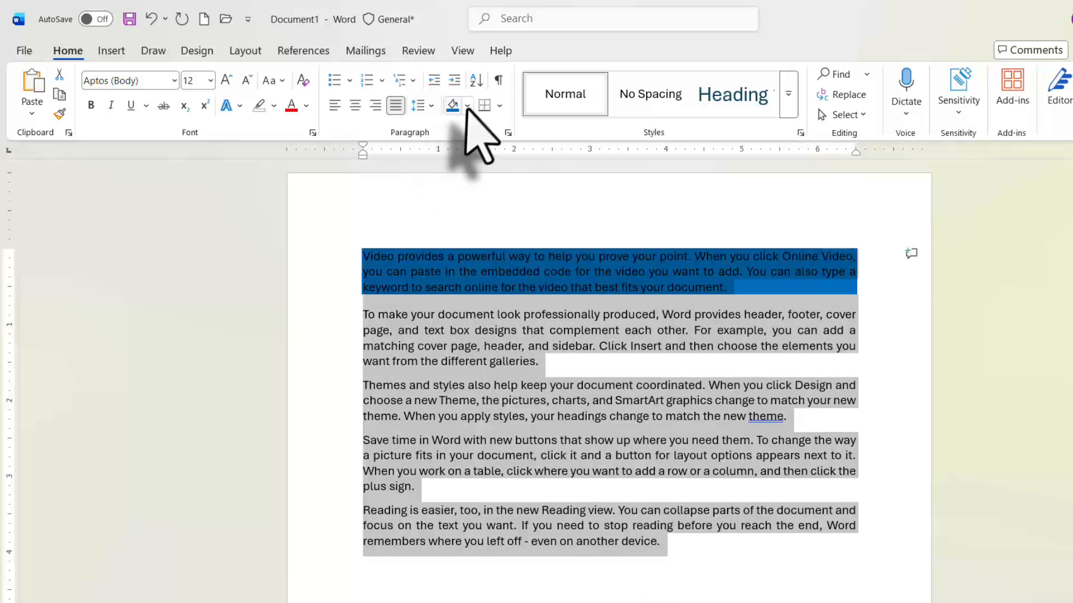
click(466, 107)
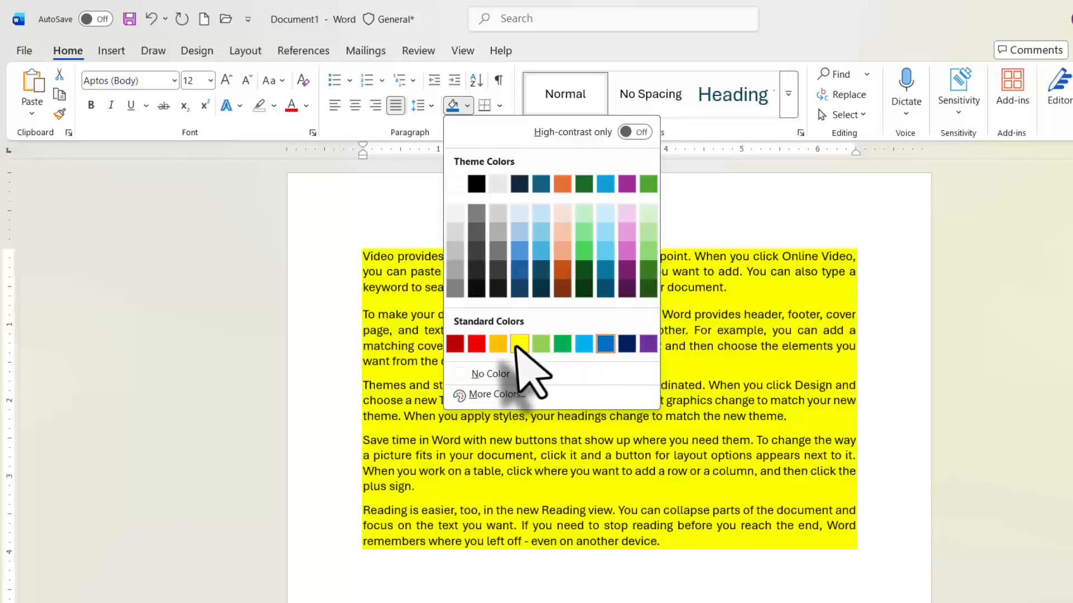
click(519, 343)
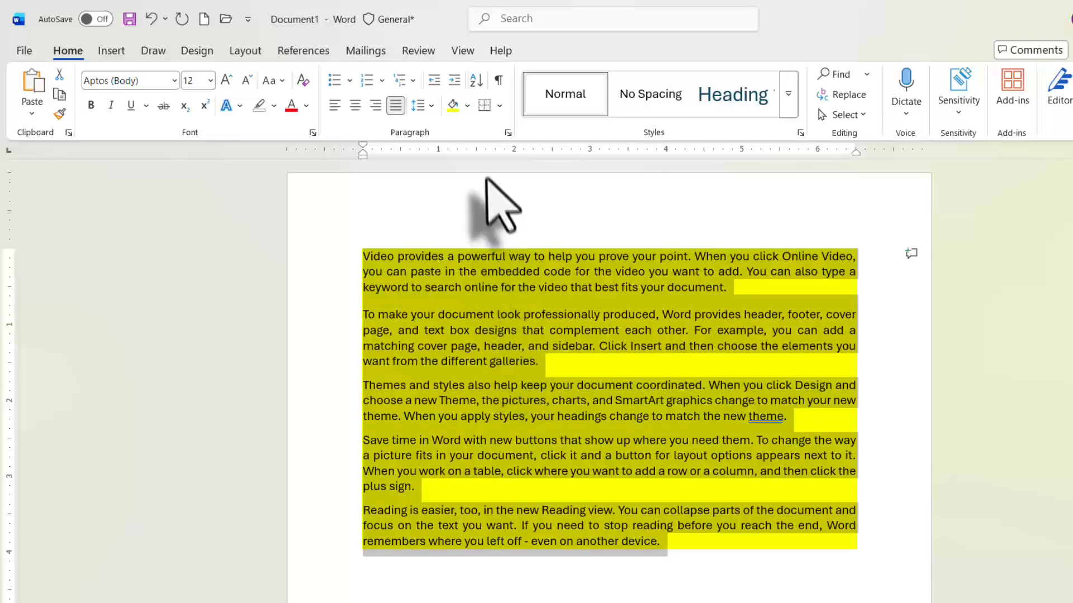
Remove the yellow shading from all five paragraphs.
click(467, 106)
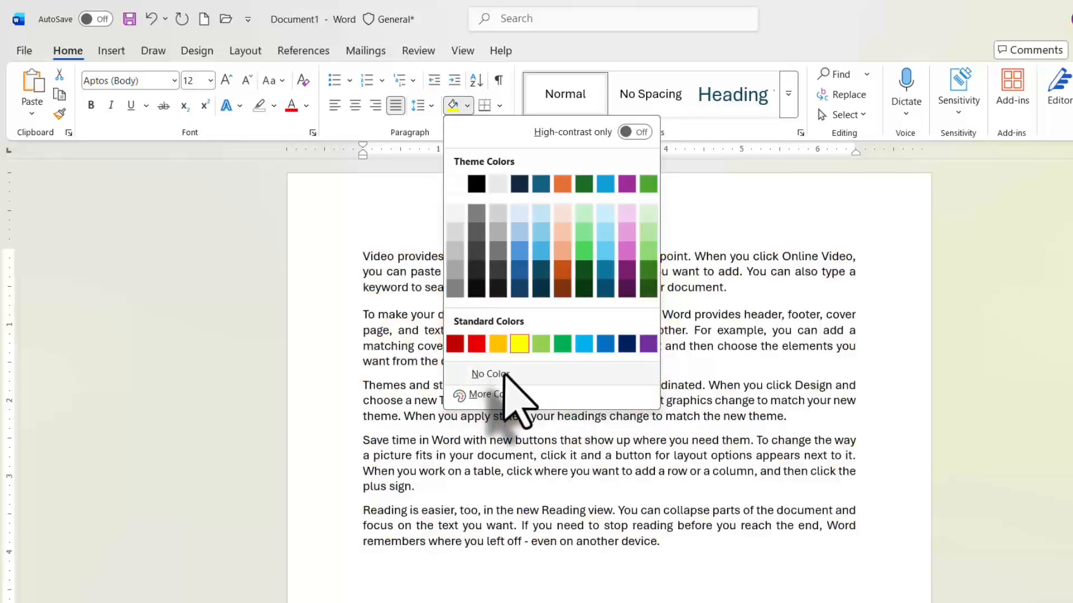
click(503, 374)
click(500, 366)
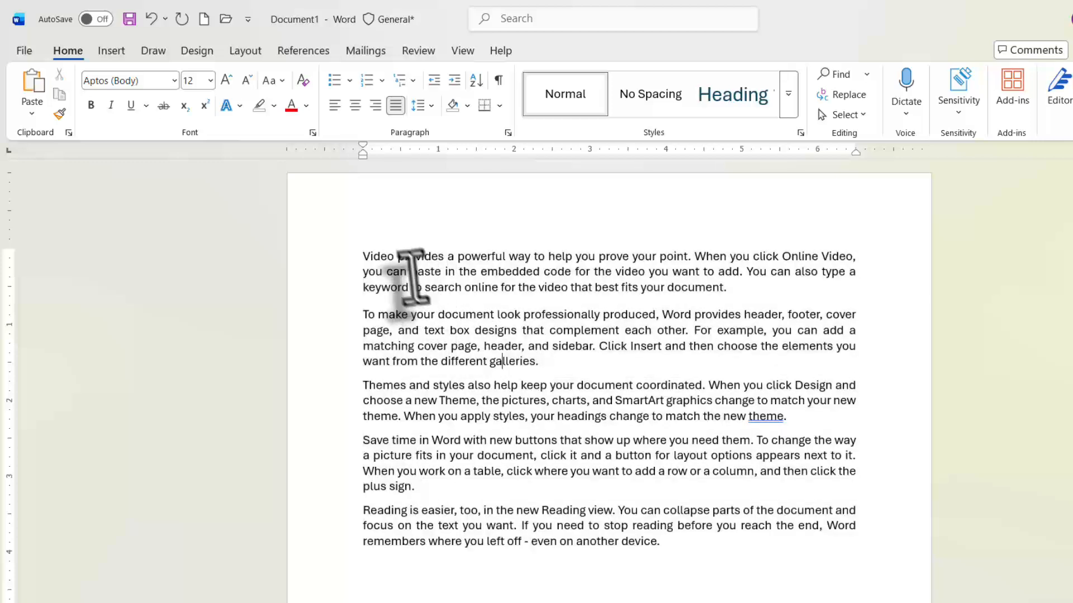
Remove all borders from the five paragraphs.
drag(361, 258, 665, 543)
click(499, 106)
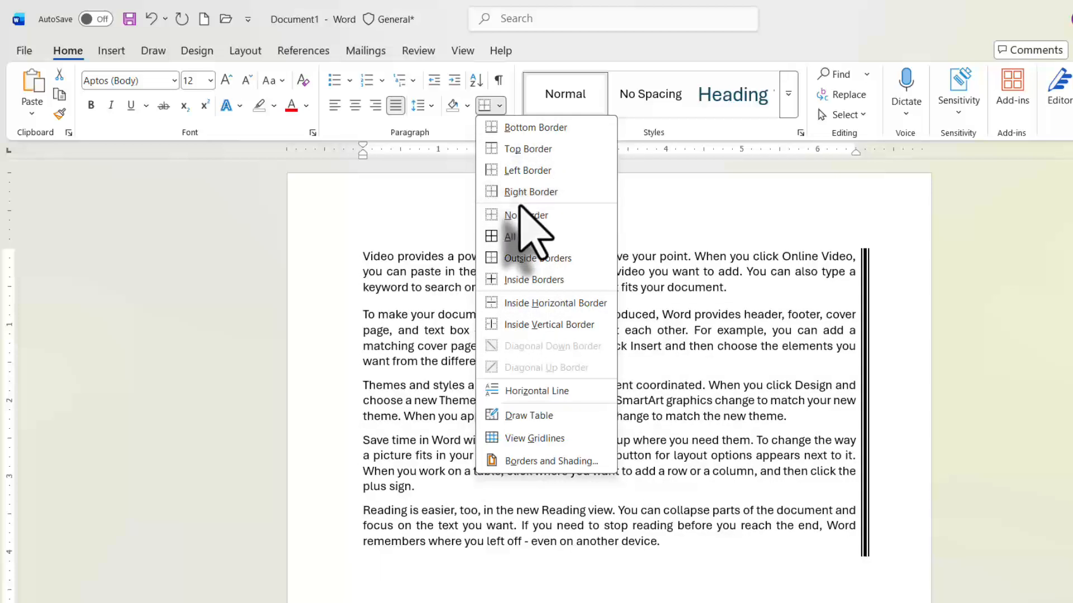
click(519, 215)
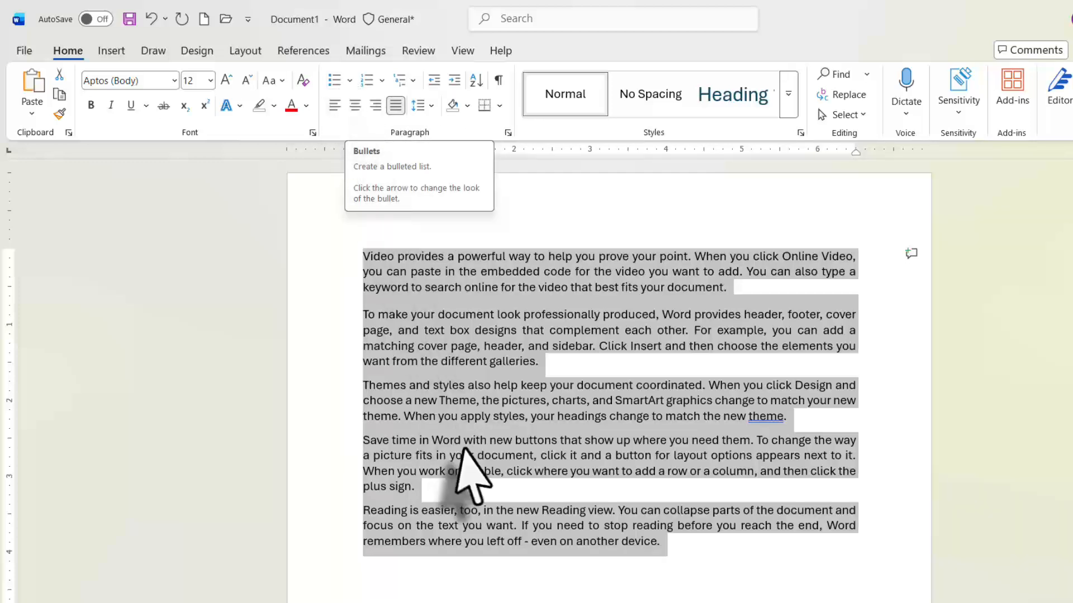
click(447, 444)
Create a bulleted list with arrowhead bullets below the last paragraph, with four items reading "List".
scroll(430, 380, down, 6)
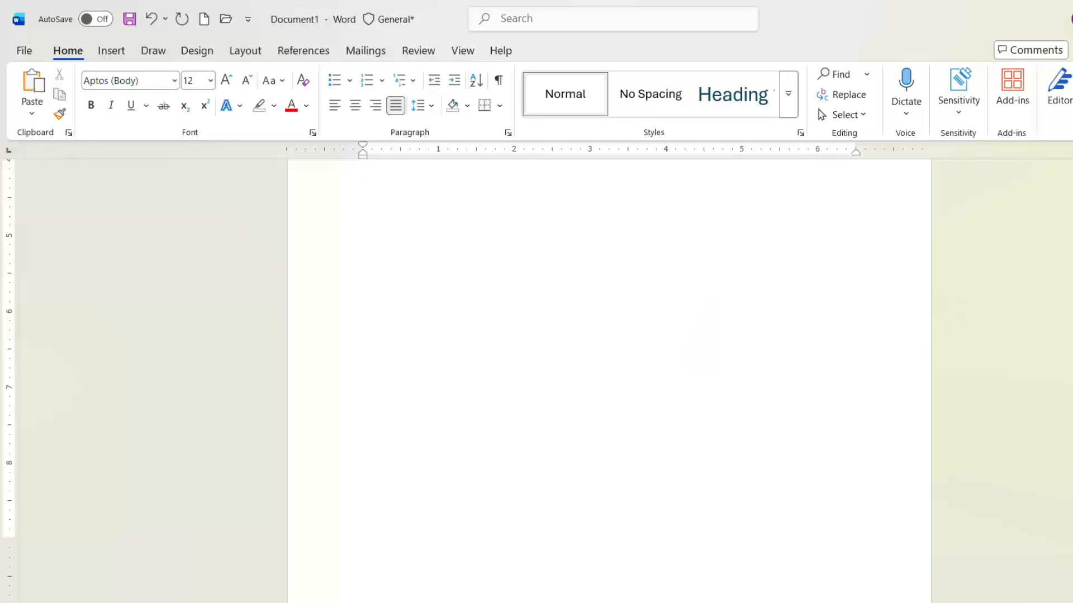
scroll(860, 335, up, 5)
scroll(609, 335, up, 2)
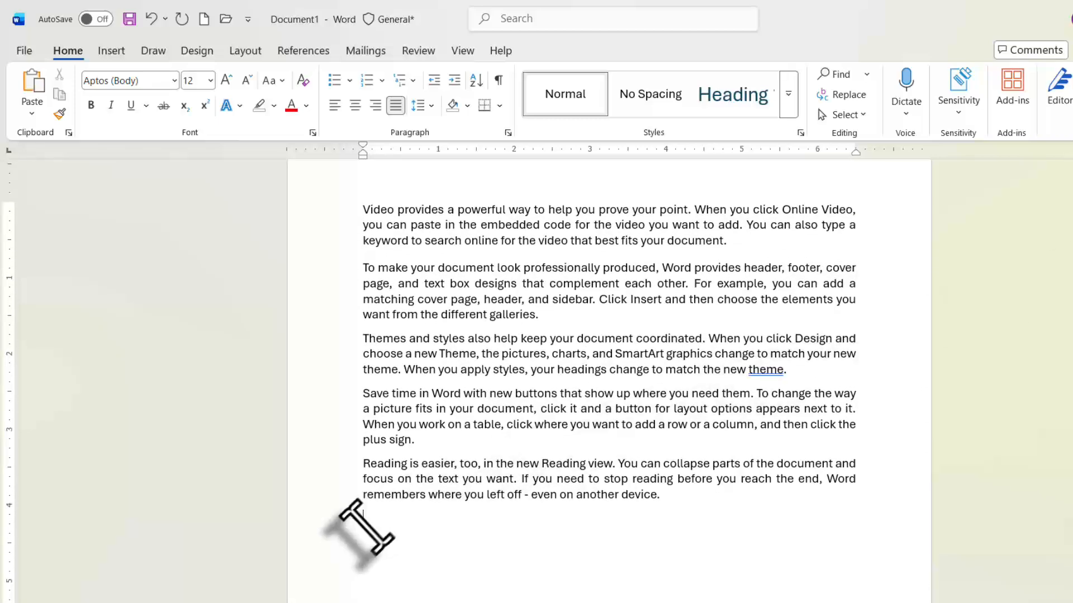
click(374, 530)
click(350, 81)
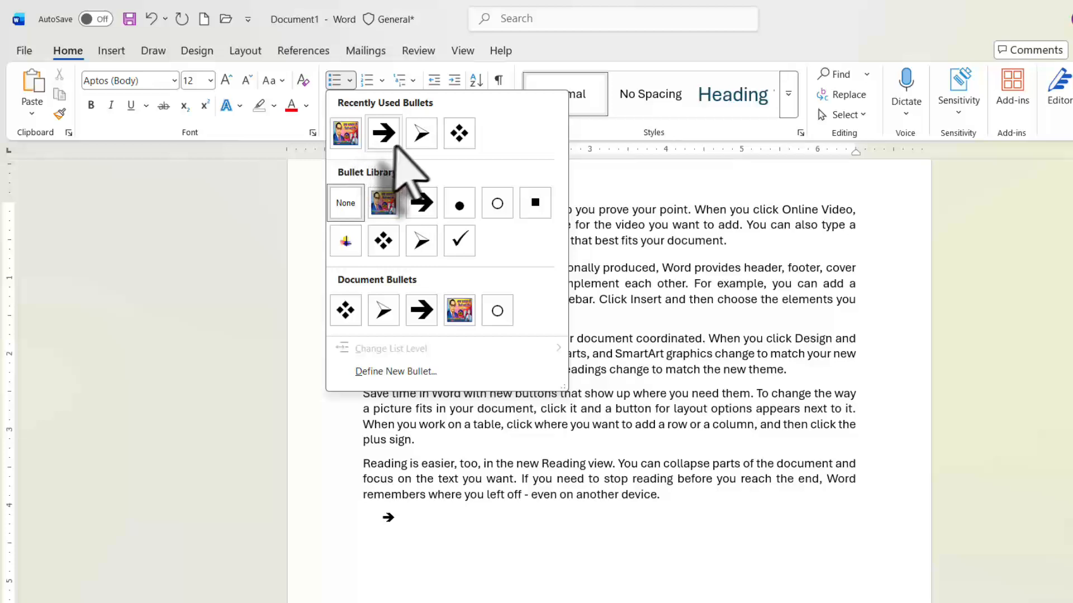
click(421, 133)
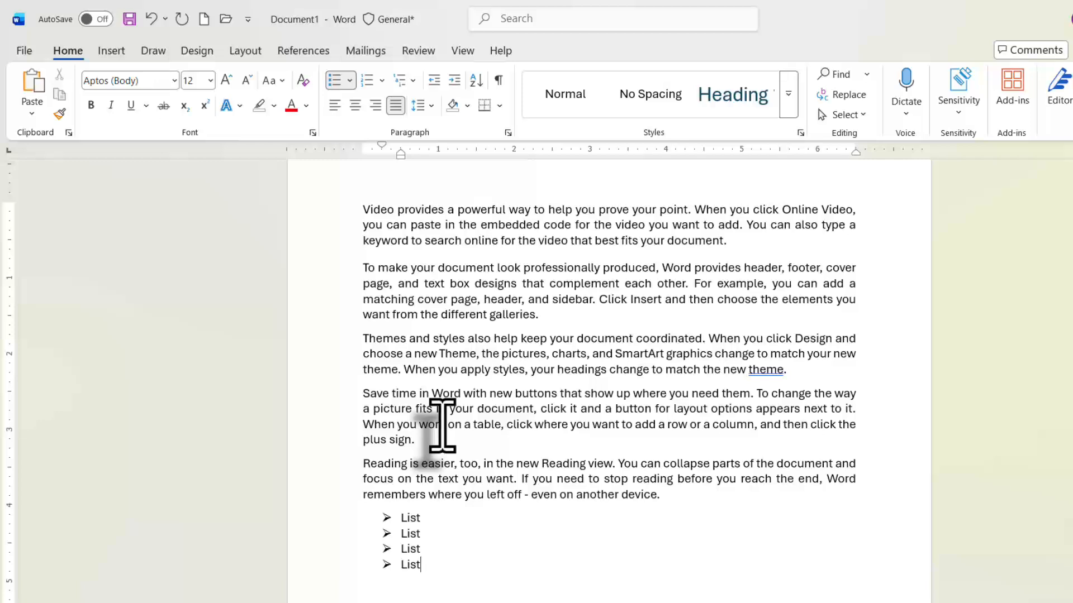
Change the bullets of all four list items to the four-diamond symbol.
drag(431, 575, 391, 519)
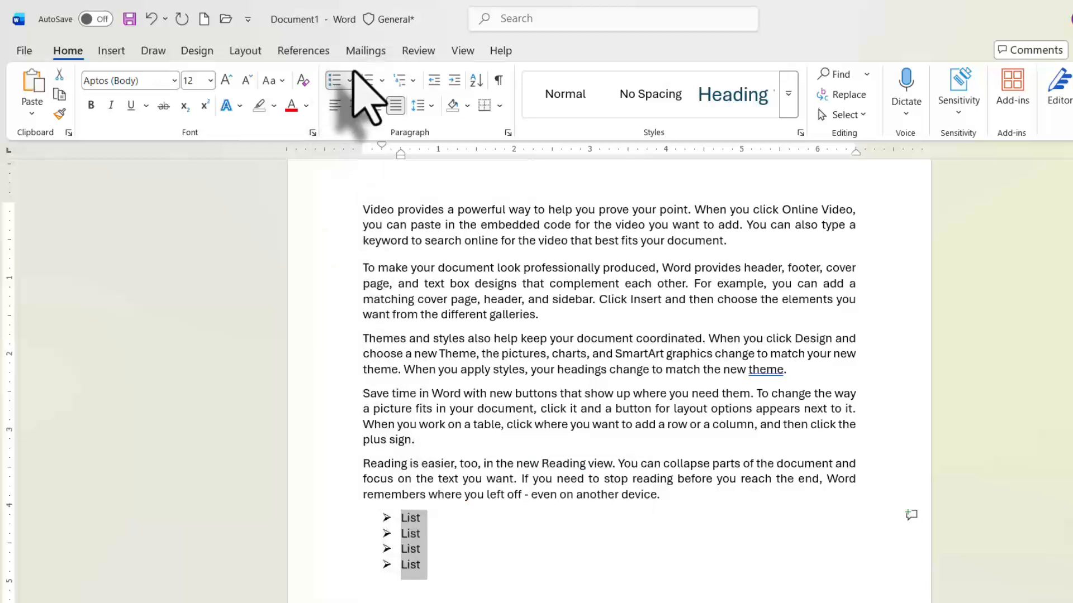
click(350, 79)
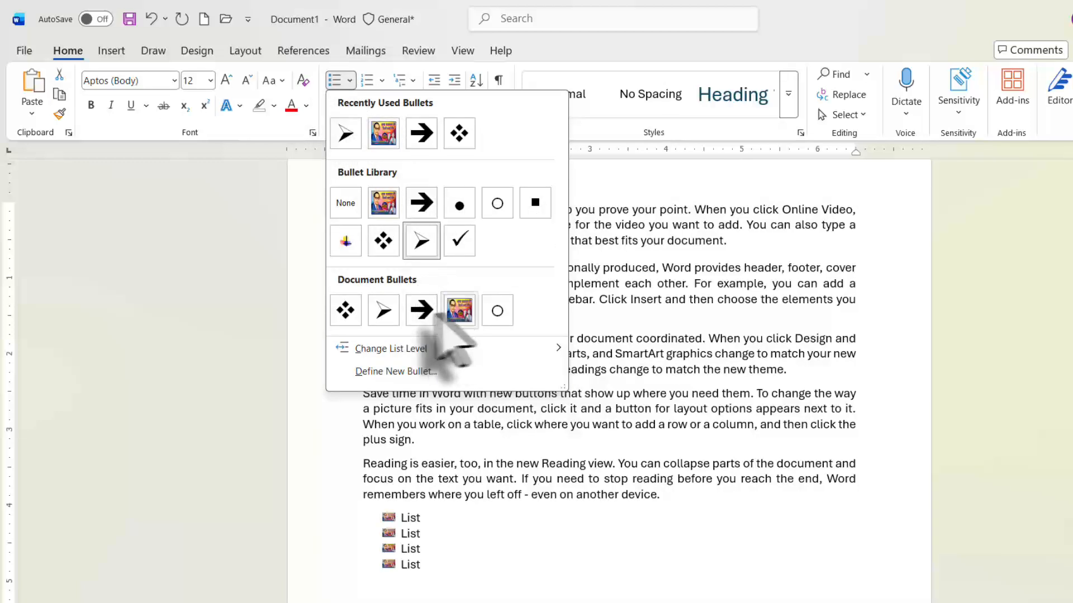
click(345, 310)
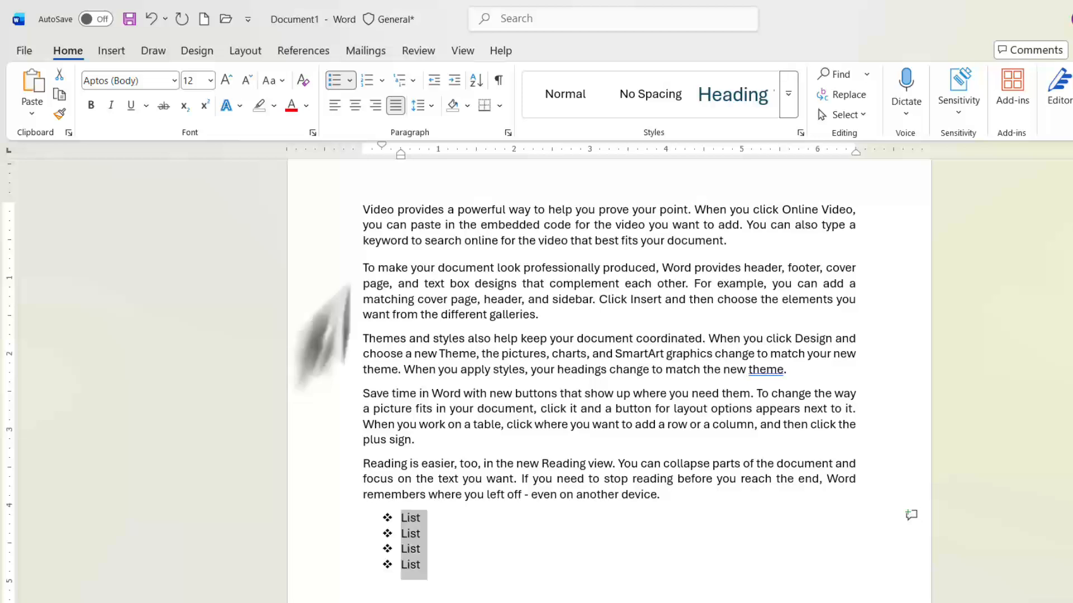
Convert the four bulleted items to 1) 2) 3) numbering and switch them to the A. B. C. format.
click(381, 80)
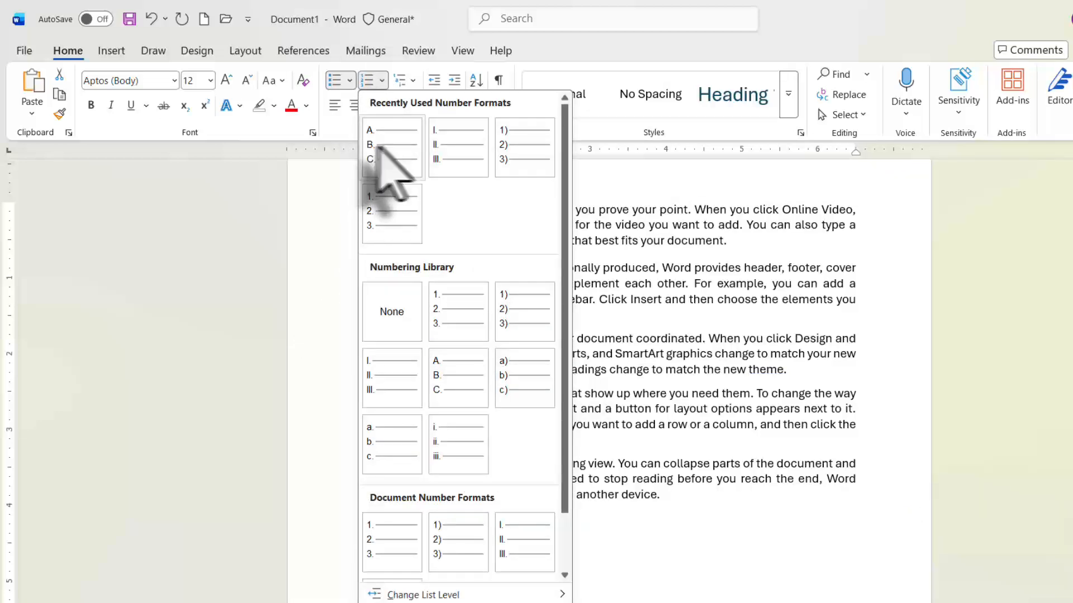
click(515, 311)
click(381, 81)
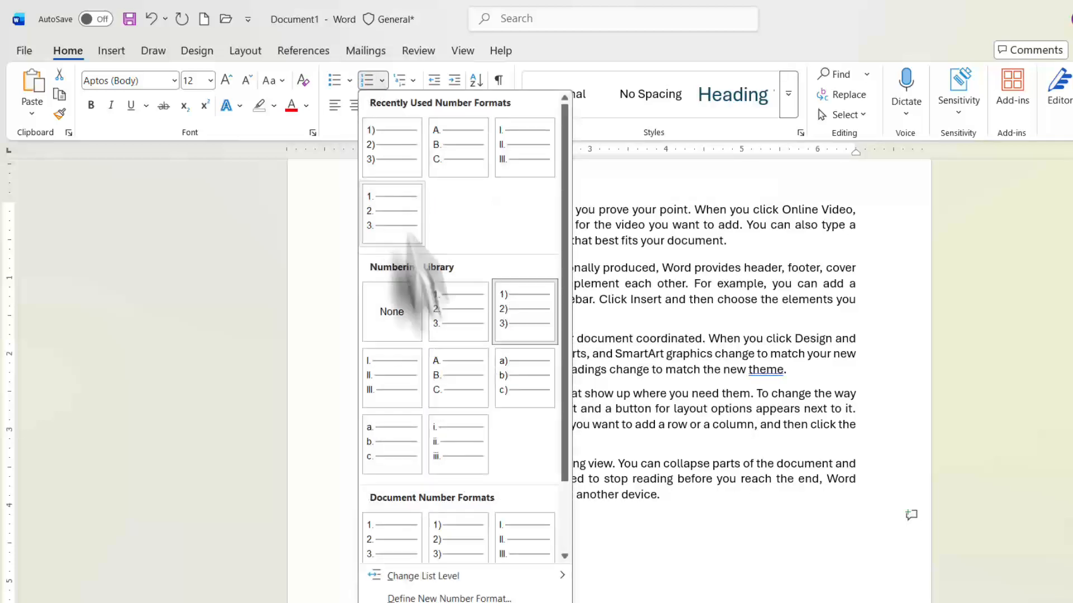
click(453, 391)
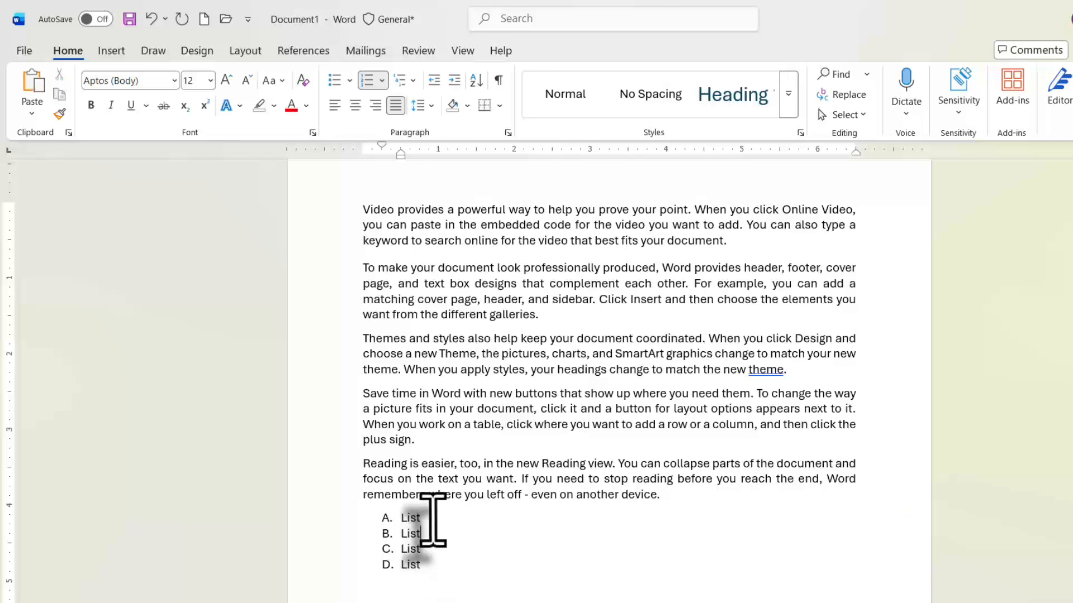
Delete the second to fifth paragraphs and insert a blank line between the remaining paragraph and the list.
click(434, 505)
drag(666, 495, 270, 275)
key(Delete)
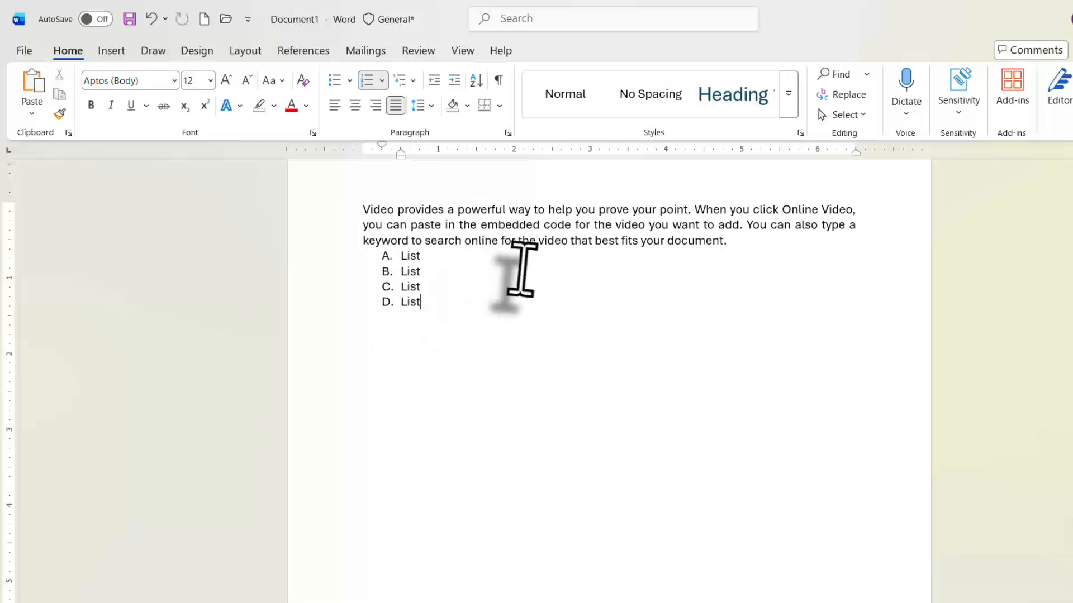
key(Return)
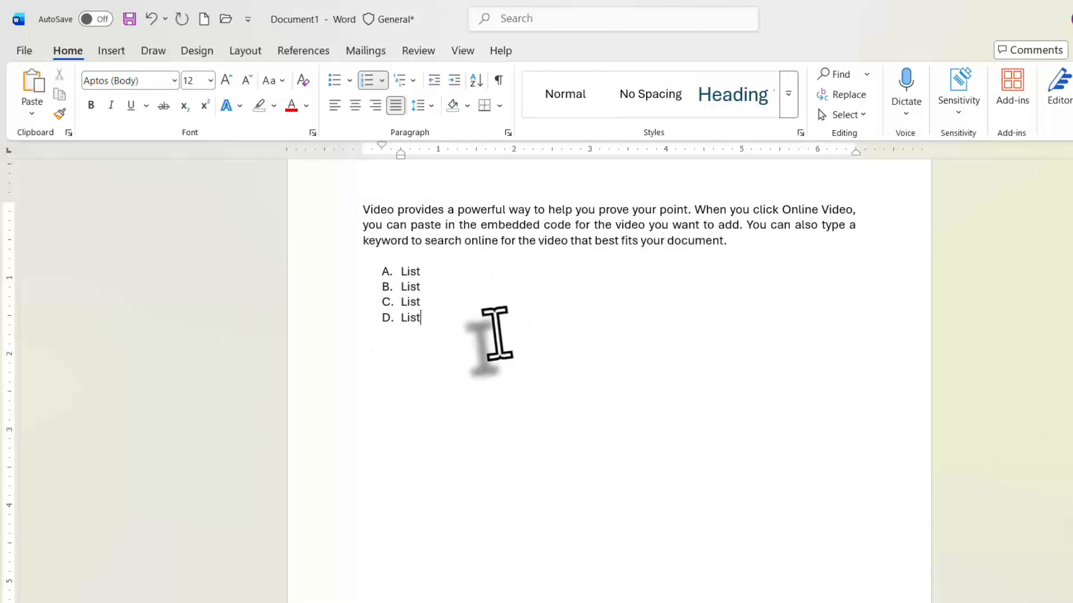
Try the 1) a) i) and 1. 1.1. 1.1.1. multilevel formats on the list, and settle on the diamond, arrowhead and square bullet format.
drag(496, 335, 388, 276)
click(407, 81)
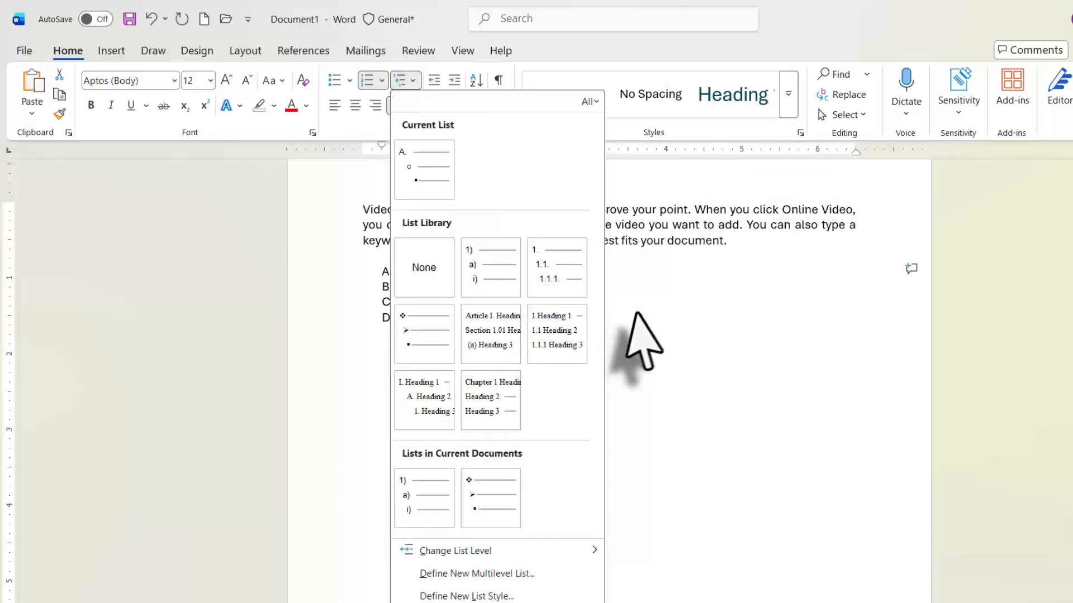
click(482, 254)
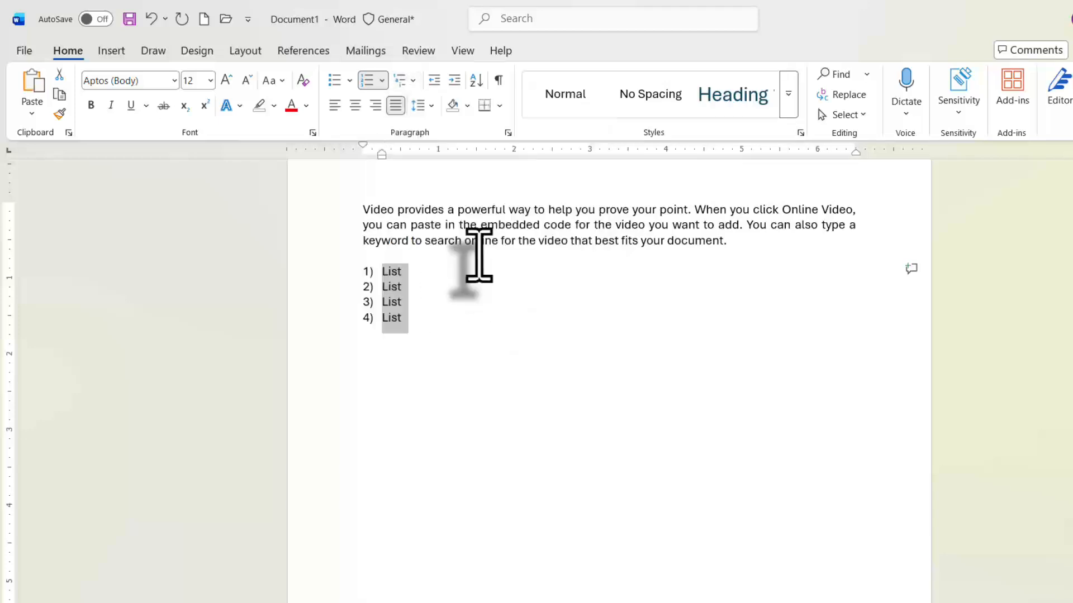
click(408, 81)
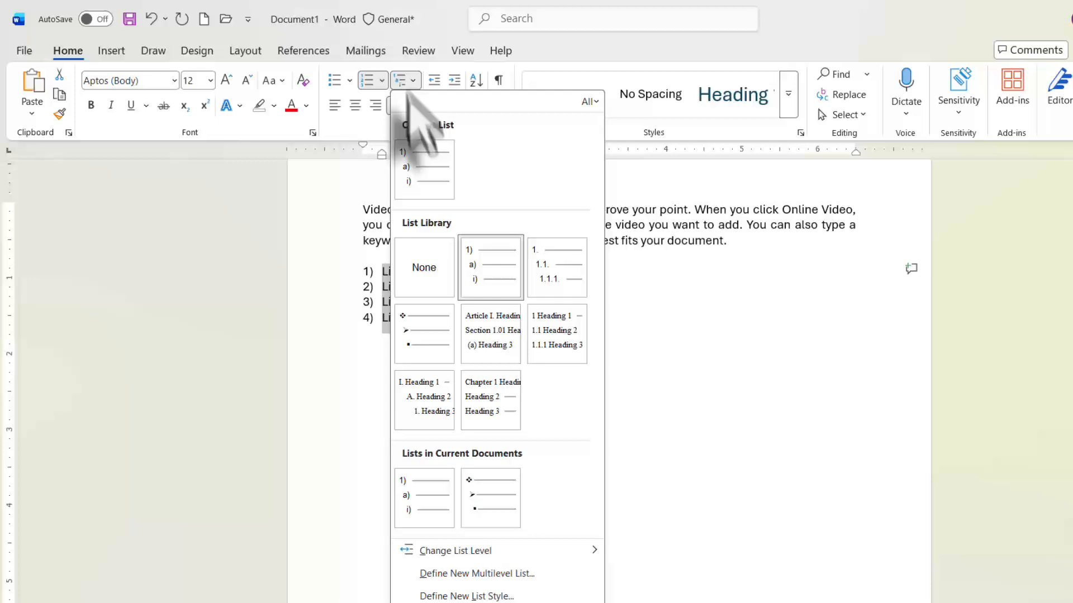
click(550, 280)
click(409, 81)
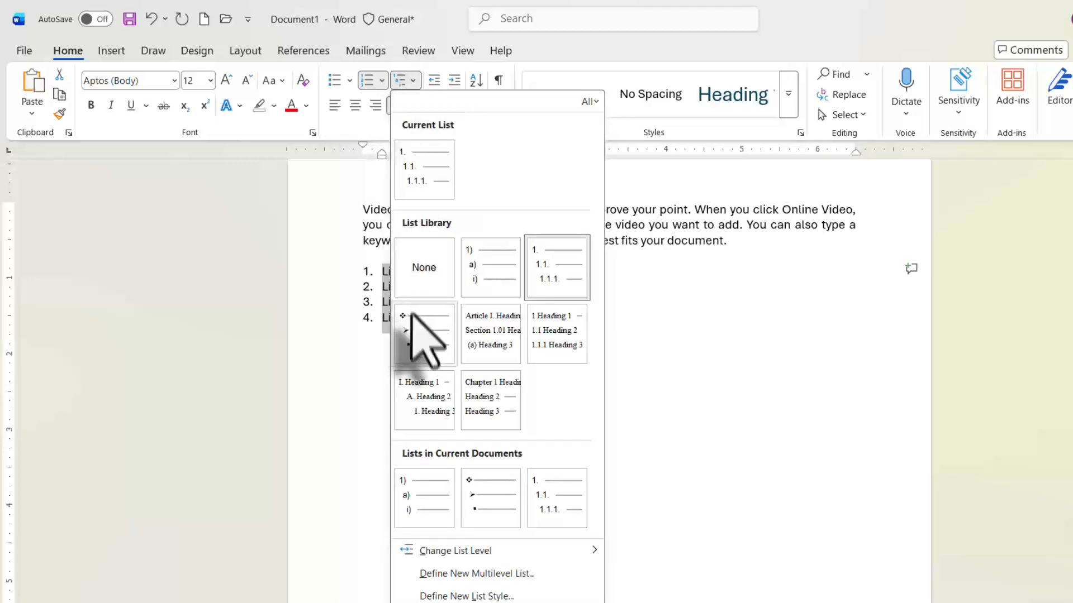
click(415, 331)
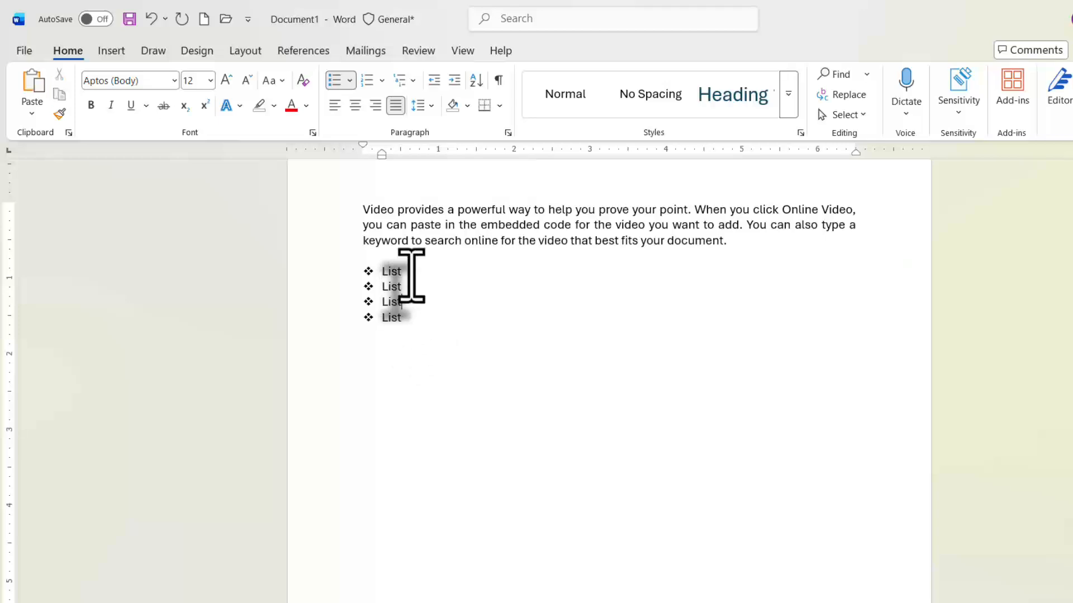
Add three second-level "List" items under both the first and the last bullet, and end the list with two more top-level "List" items.
click(411, 274)
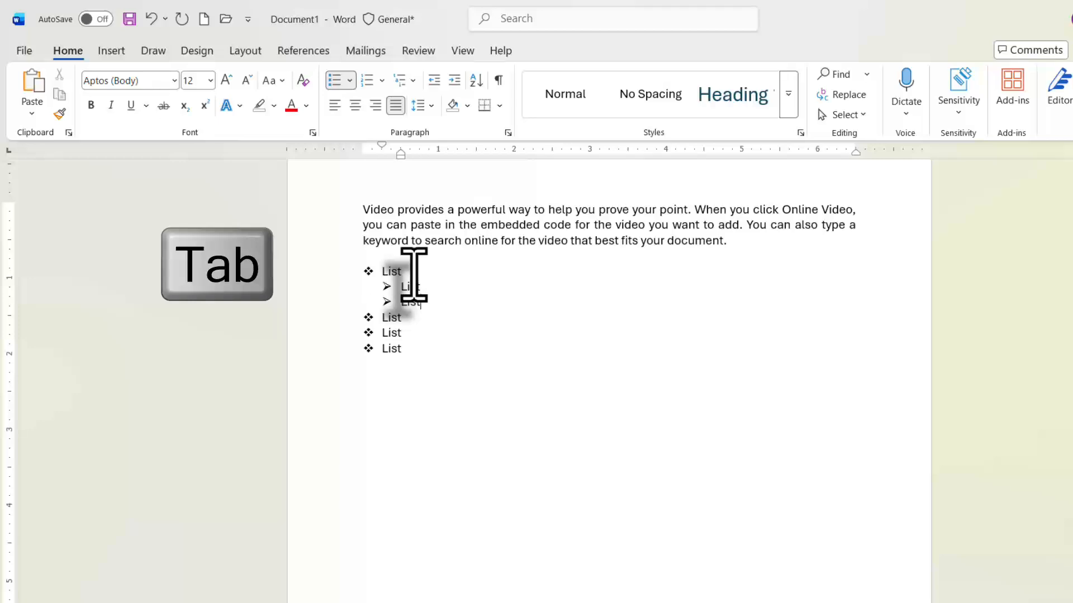
text(st)
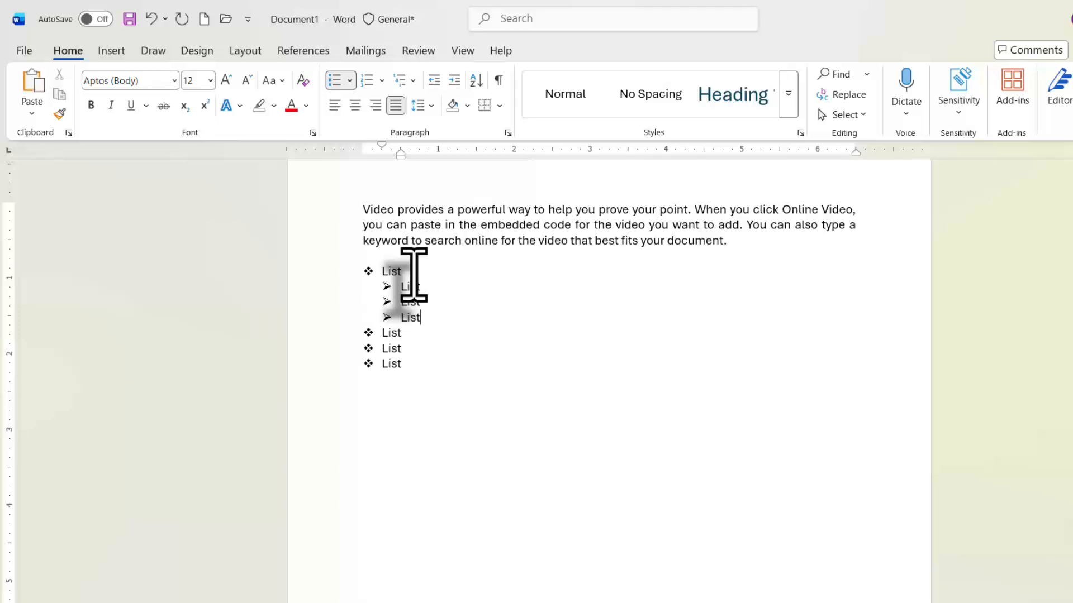
click(438, 369)
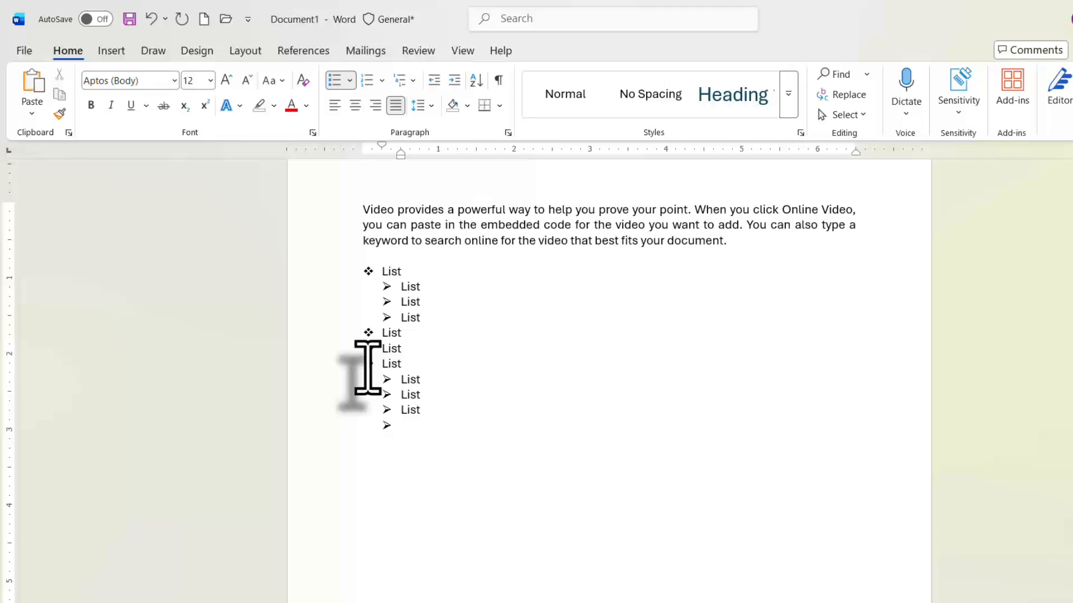
key(shift+Tab)
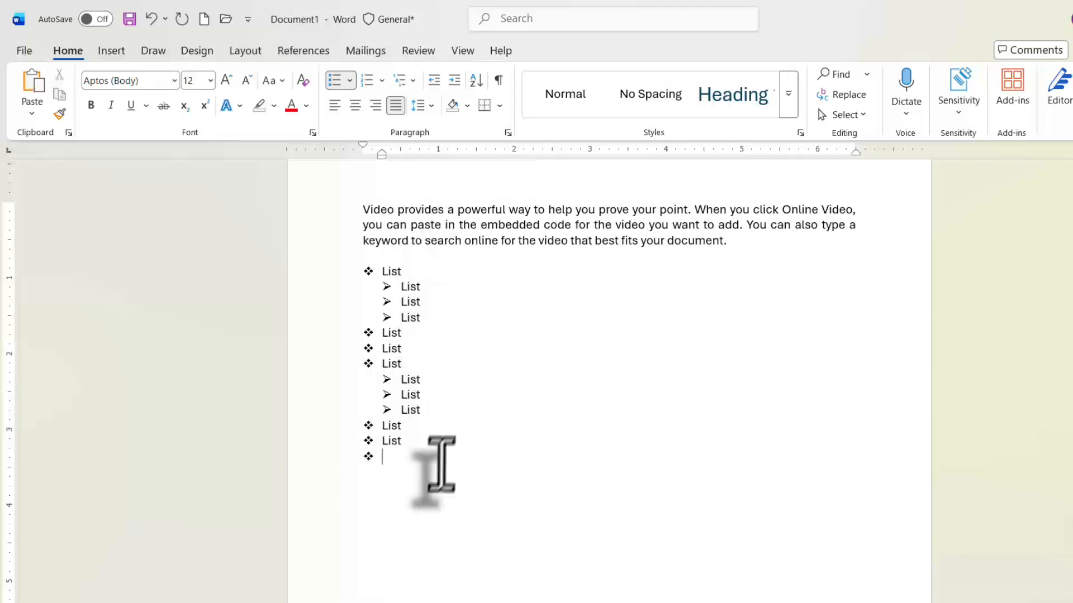
Increase the left indent of the paragraph starting with "Video provides" to 3 inches.
scroll(458, 444, up, 1)
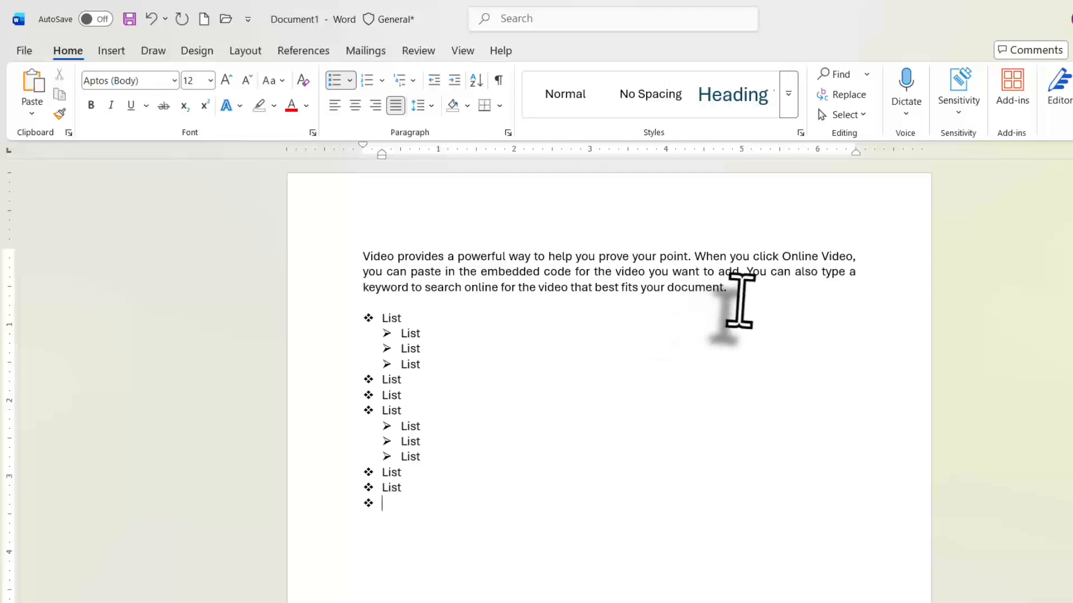
drag(732, 288, 365, 256)
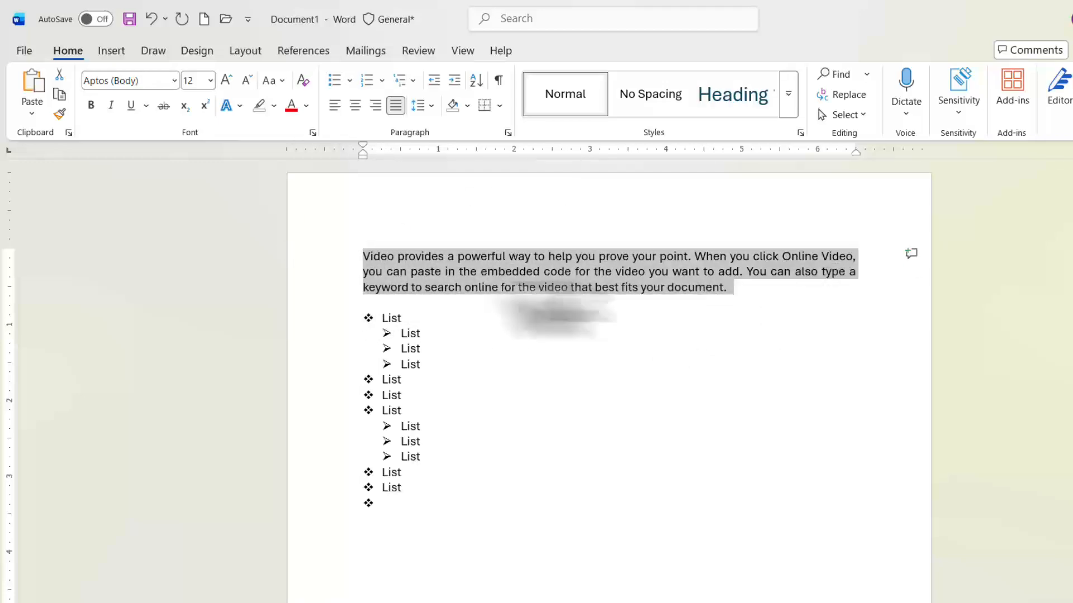
click(453, 81)
click(454, 80)
click(454, 81)
click(454, 81)
click(454, 80)
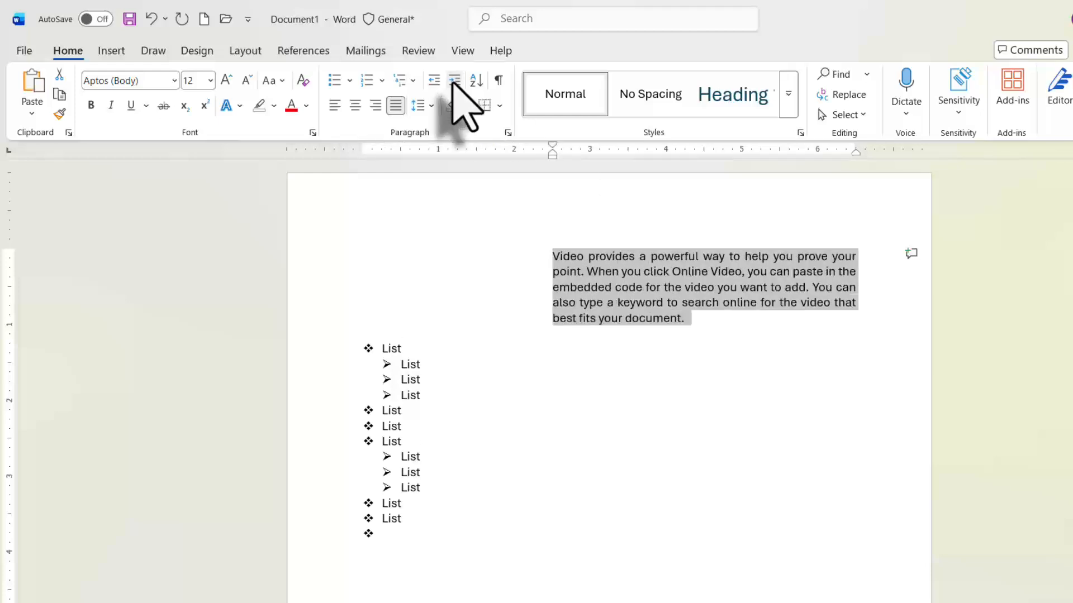
click(453, 80)
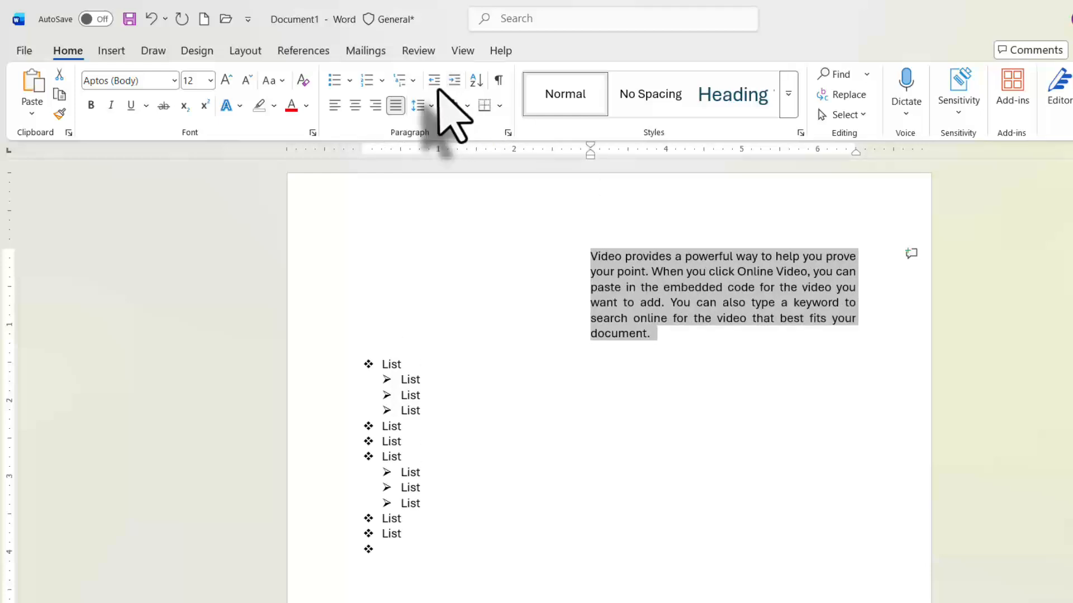
Decrease the opening paragraph's indent until it is back at the left margin.
click(434, 81)
click(433, 81)
click(434, 81)
click(433, 81)
click(434, 81)
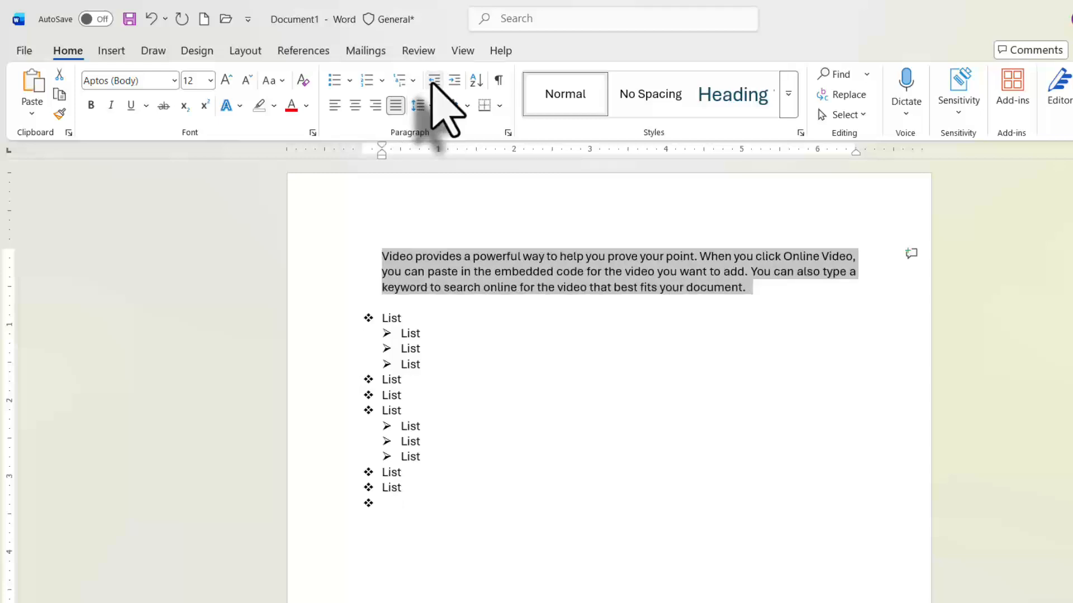
click(434, 81)
Indent the opening paragraph several levels once more and return it to the left margin.
click(453, 81)
click(453, 80)
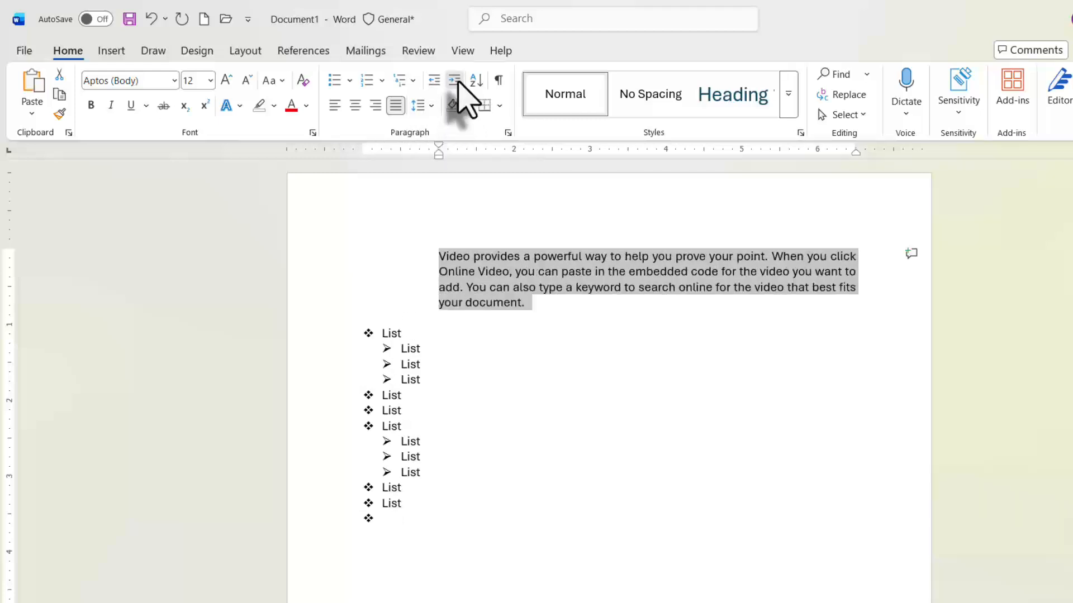
click(454, 81)
click(453, 80)
click(434, 81)
click(433, 81)
click(433, 81)
click(433, 81)
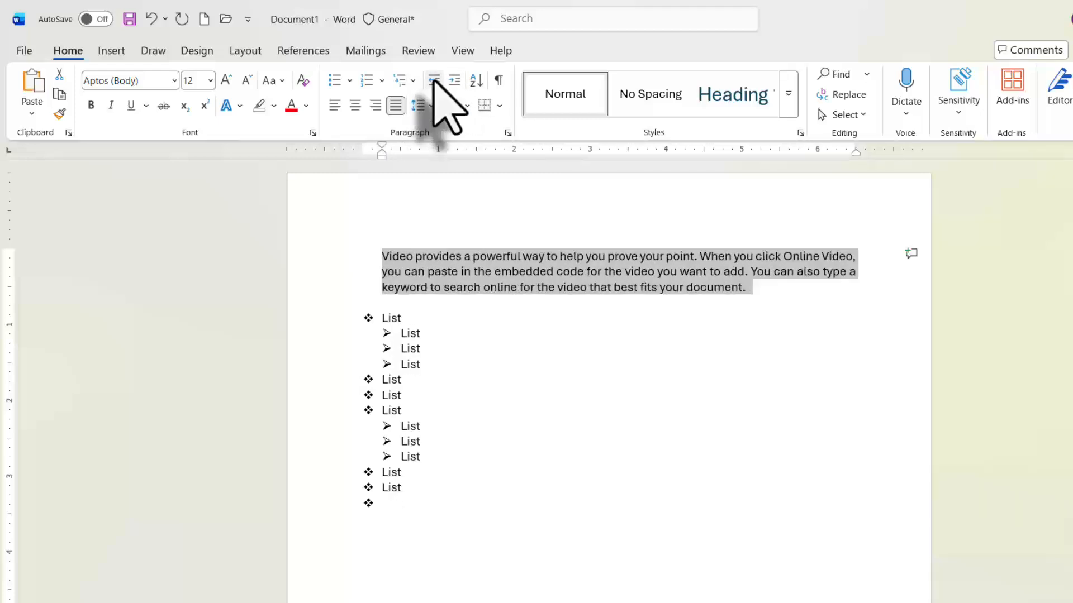
click(433, 81)
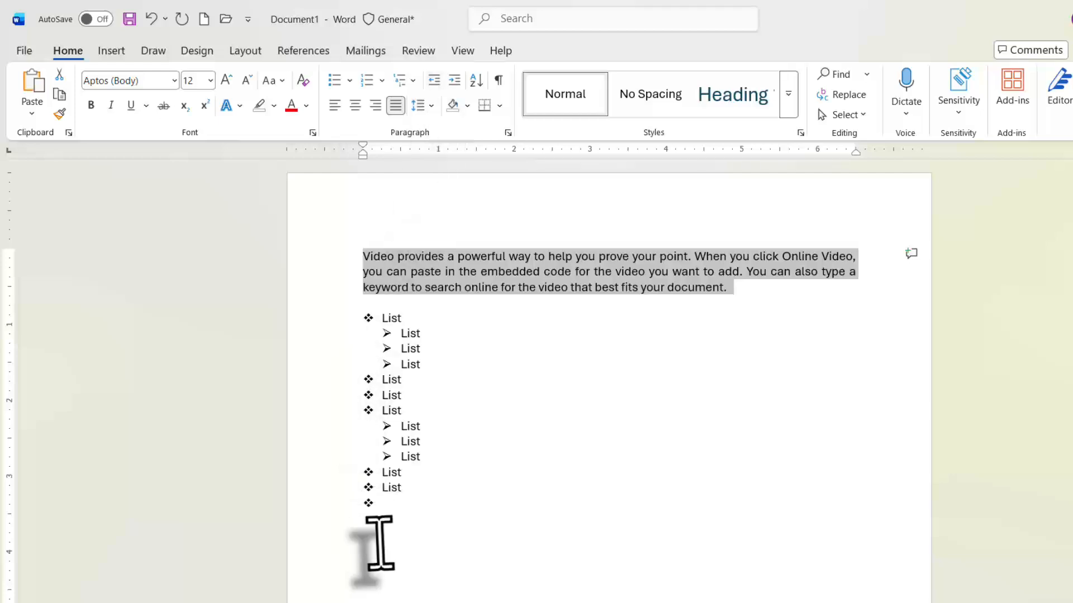
Indent the whole multilevel bulleted list by seven levels.
drag(441, 509, 324, 323)
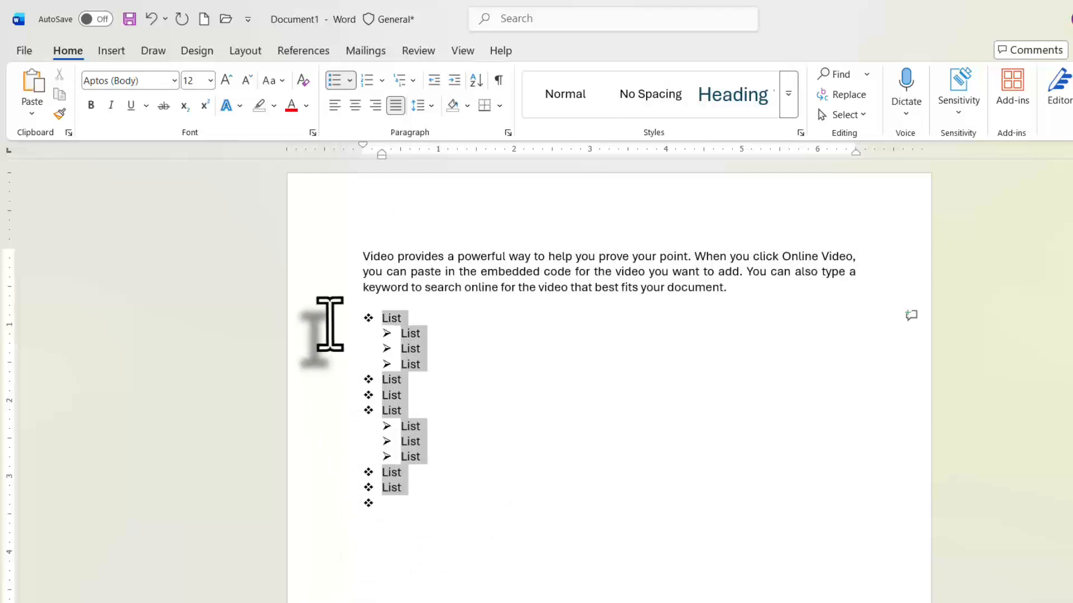
click(453, 85)
click(453, 84)
click(453, 85)
click(453, 84)
click(453, 84)
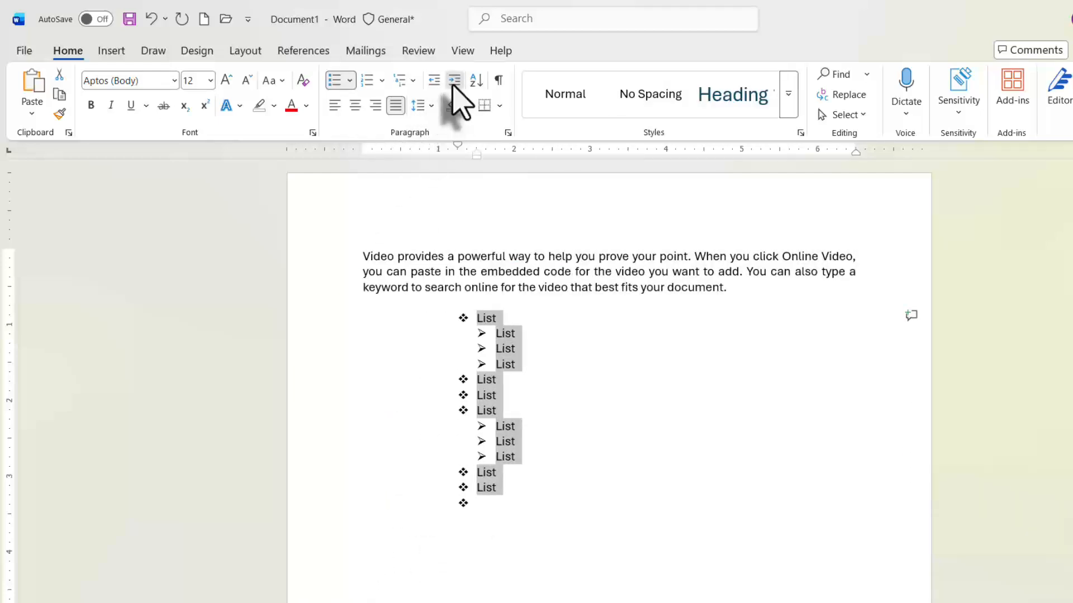
click(454, 85)
click(453, 84)
Decrease the bulleted list's indent back to the left margin and indent the whole list by one level.
click(434, 82)
click(434, 82)
click(434, 82)
click(434, 82)
click(434, 82)
click(434, 82)
click(434, 83)
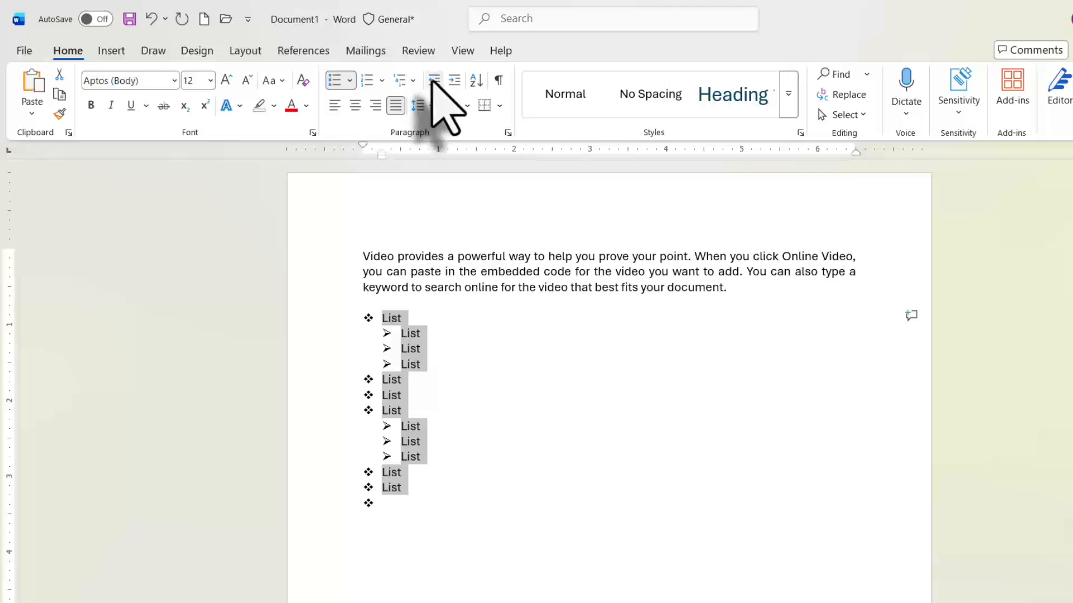
click(449, 84)
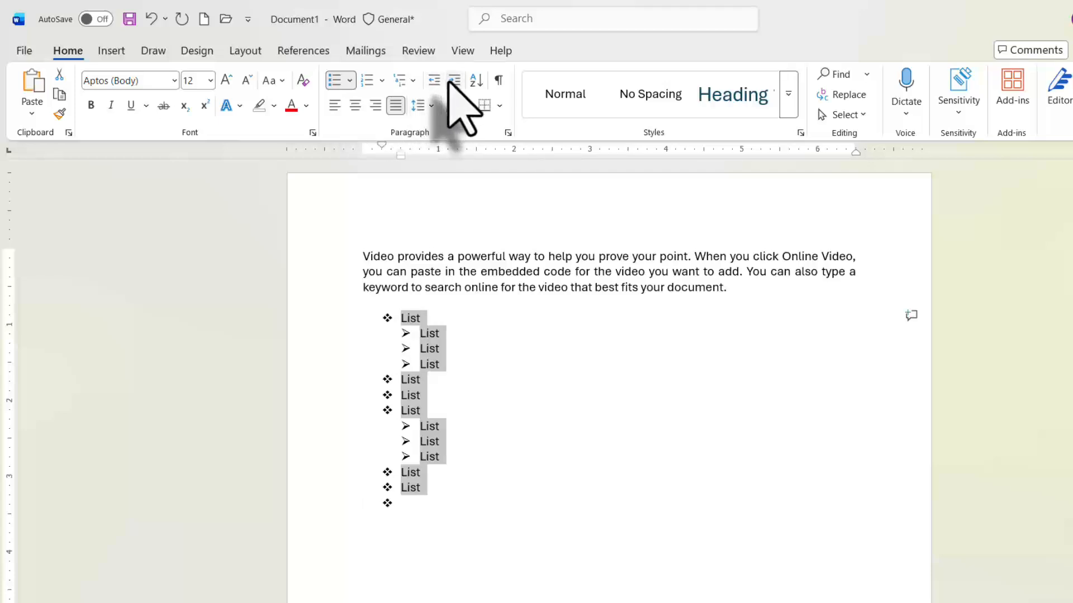
click(536, 409)
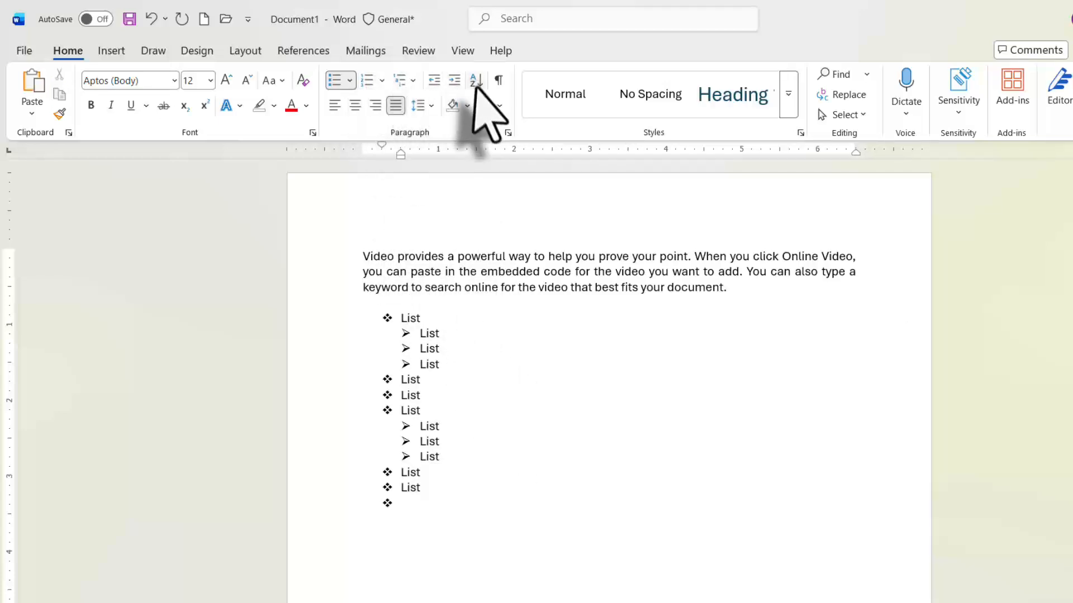